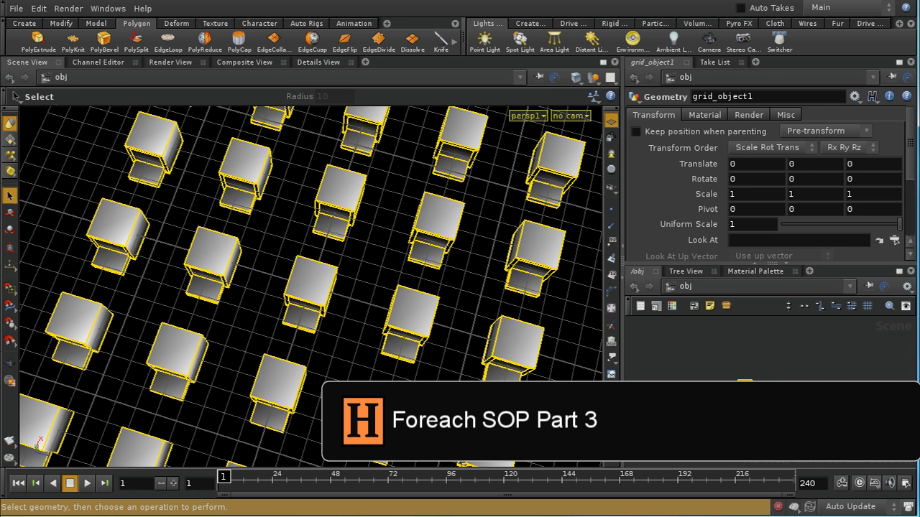
Step: Enter the grid_object1 network and keep the ForEach node iterating over Each Attribute Value
key("i")
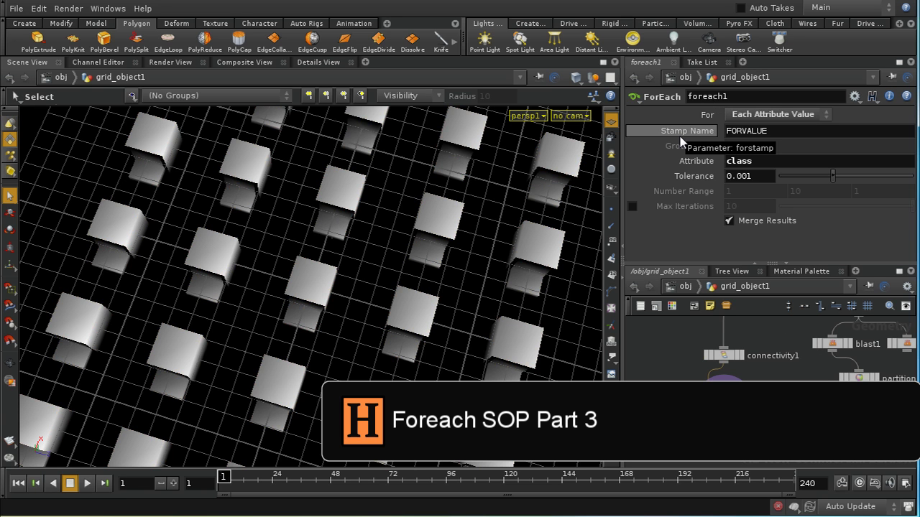
left_click(738, 117)
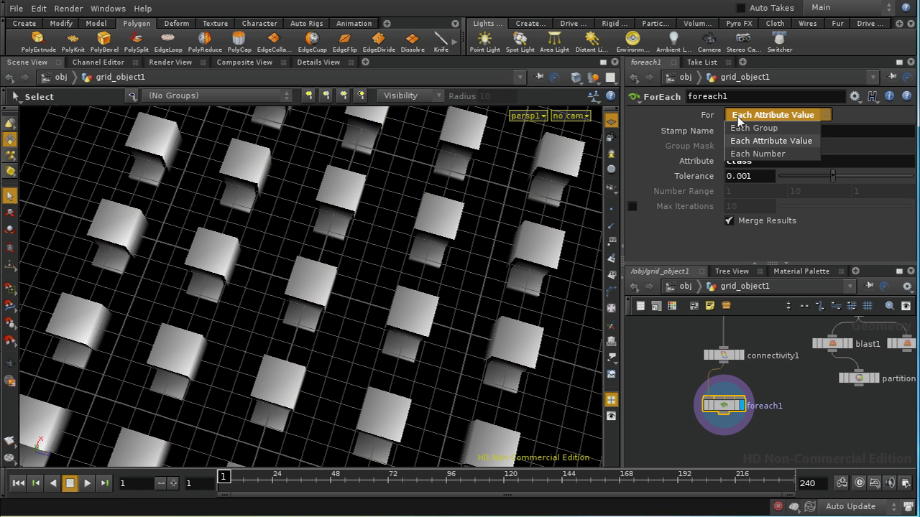
left_click(772, 140)
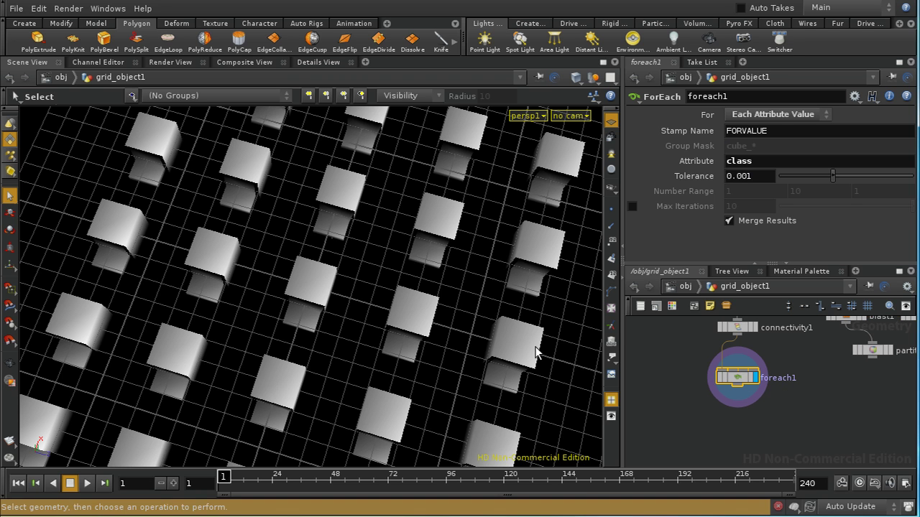
left_click_drag(535, 353, 531, 229, "alt")
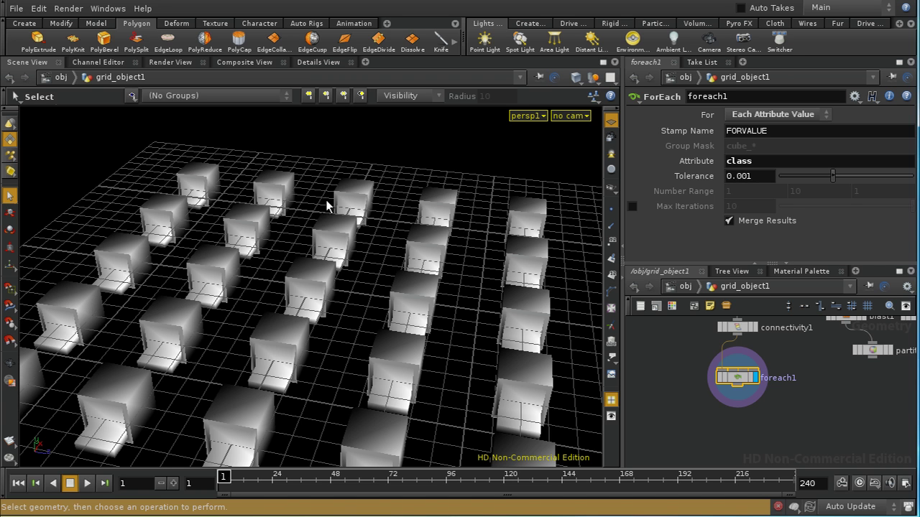
Step: Inside the foreach1 network, insert a Group node between each1 and the two blast nodes
double_click(741, 382)
middle_click_drag(764, 388, 821, 402)
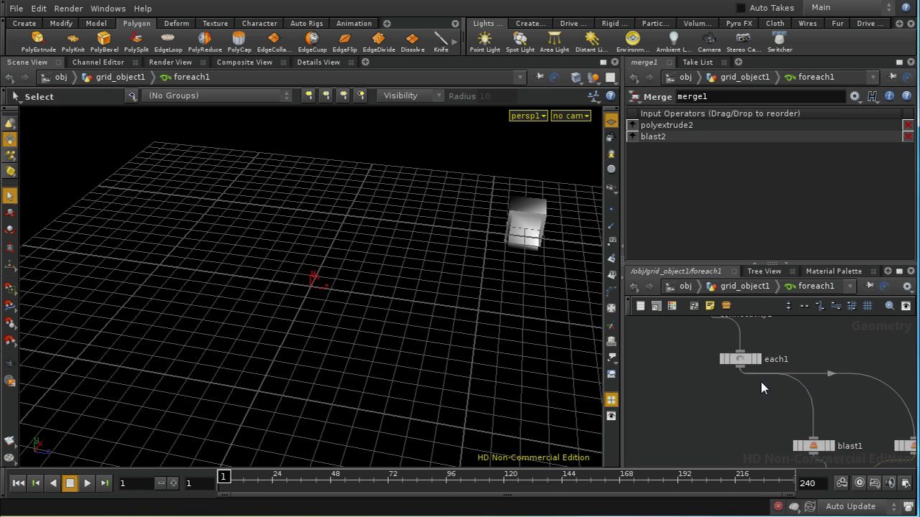
key("Tab")
type("Grid")
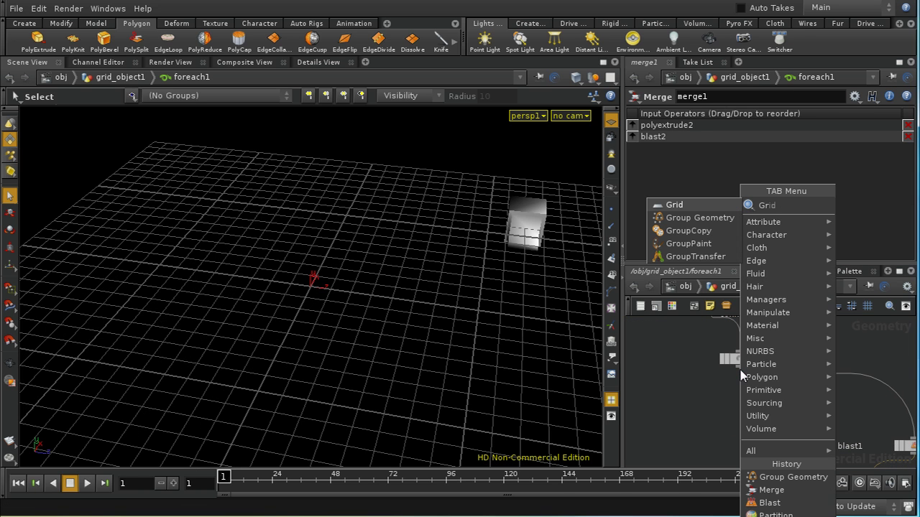
left_click(732, 220)
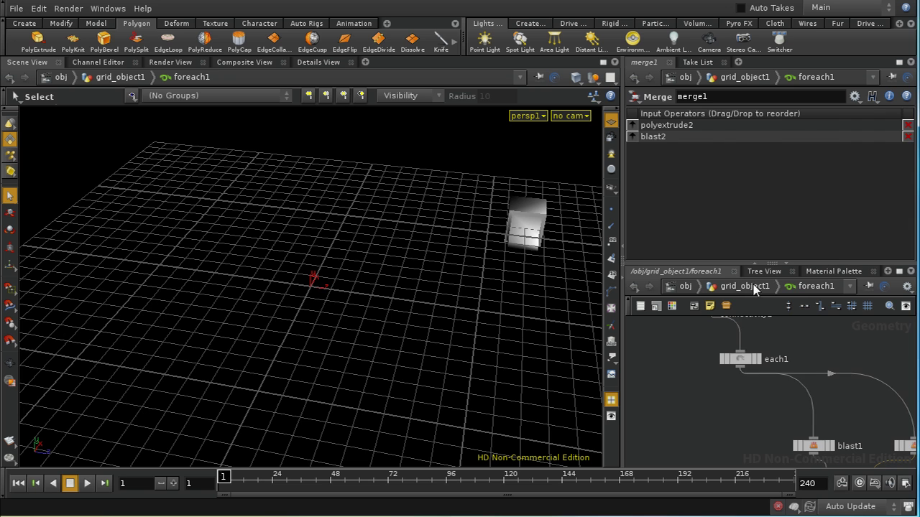
left_click(755, 392)
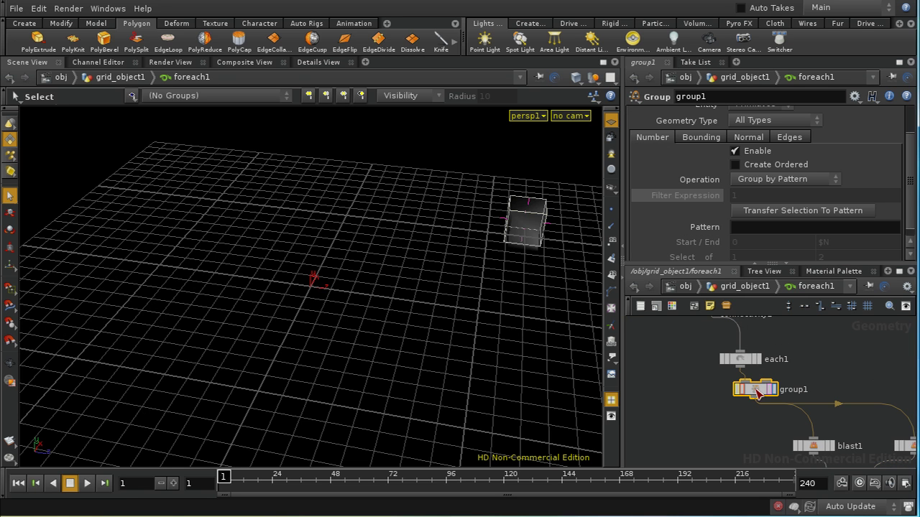
left_click_drag(756, 392, 751, 409)
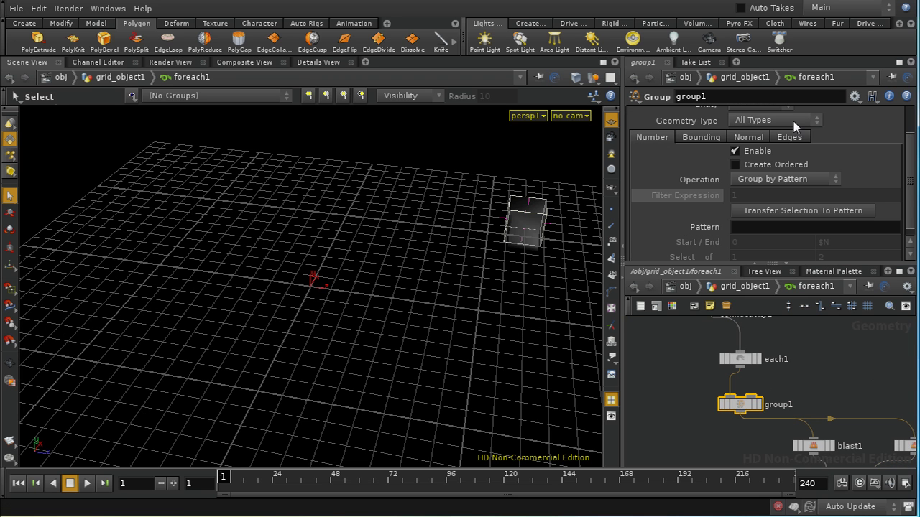
Step: Rename the new Group node chosen_face and set its group name to $OS
type("chosen_face")
key("Return")
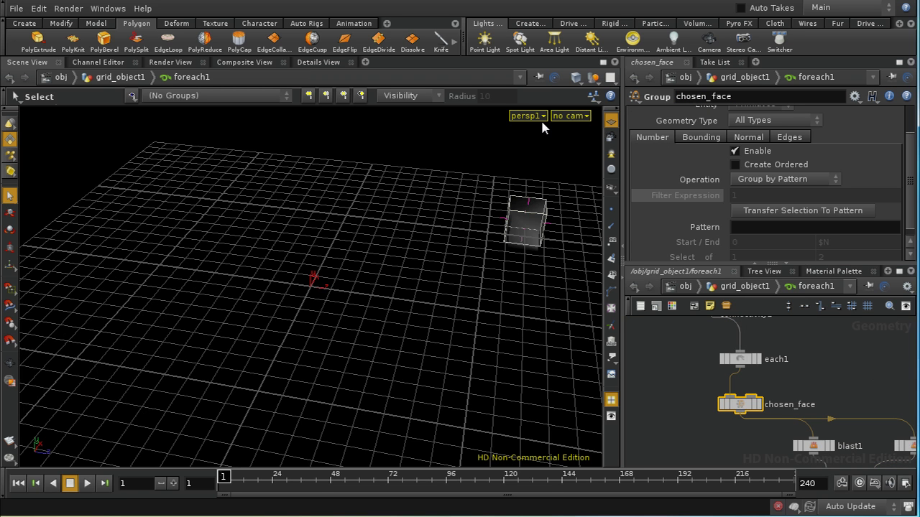
scroll(913, 133, "up", 3)
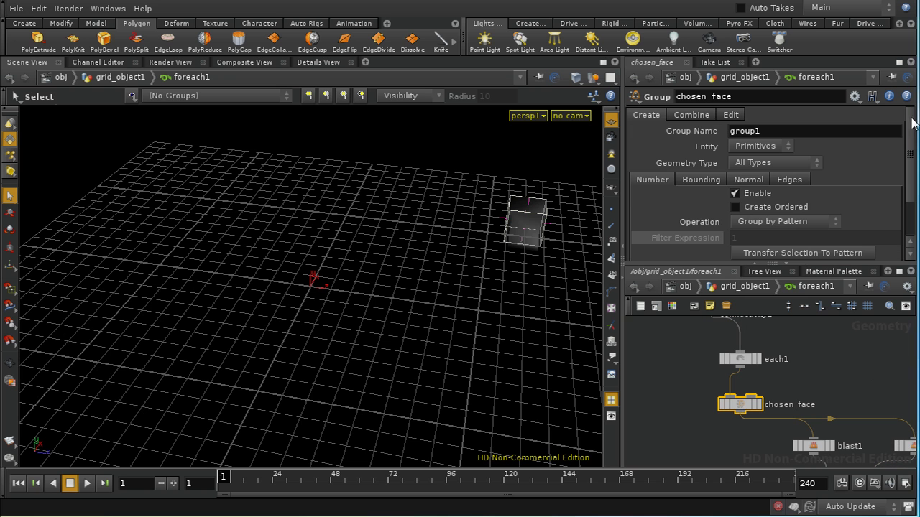
double_click(747, 131)
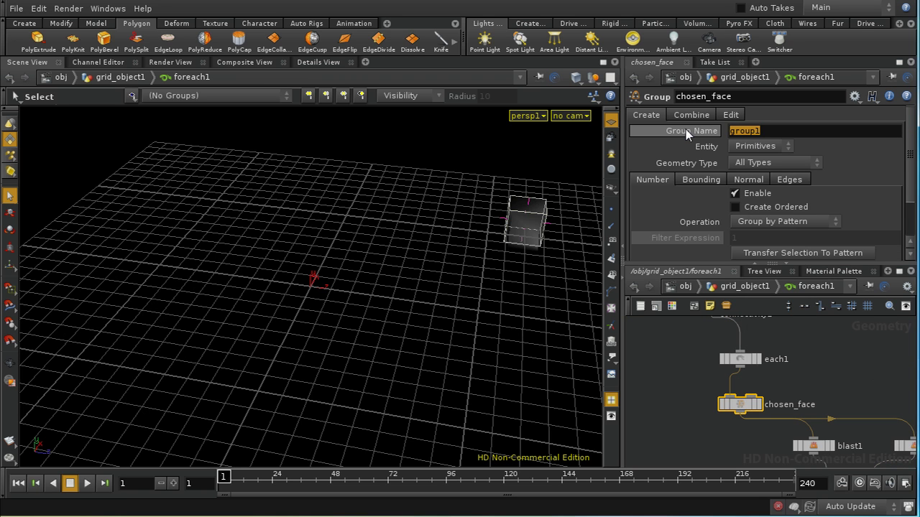
type("$OS")
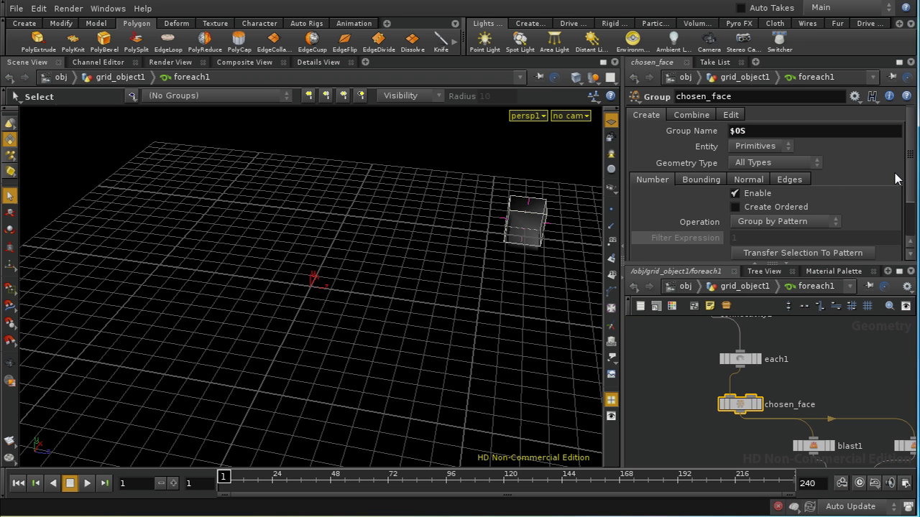
Step: Set chosen_face to Group by Expression with the filter expression $PR == floor(rand() * $NPR)
scroll(909, 200, "down", 3)
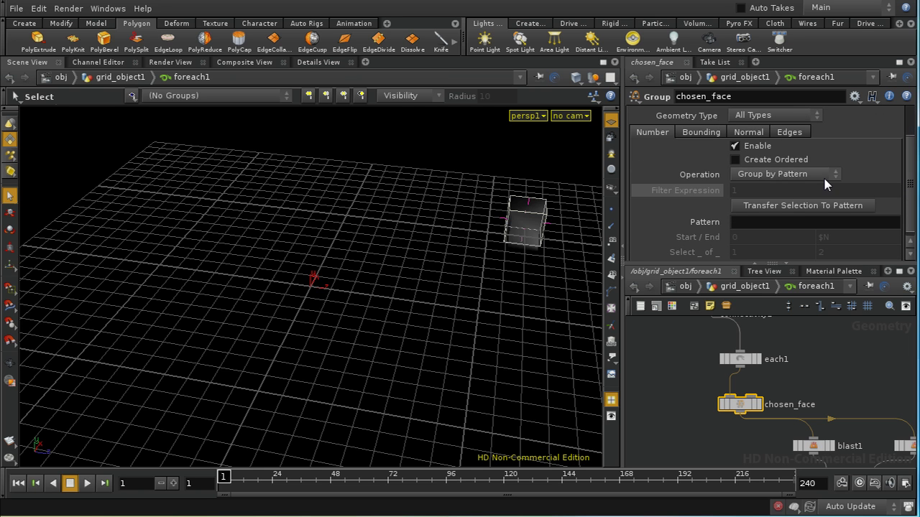
left_click(825, 183)
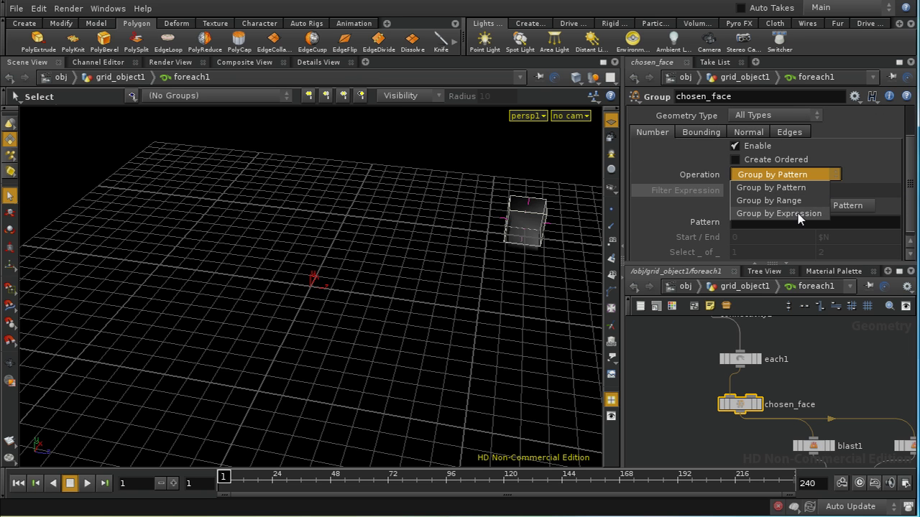
left_click(797, 211)
left_click(741, 189)
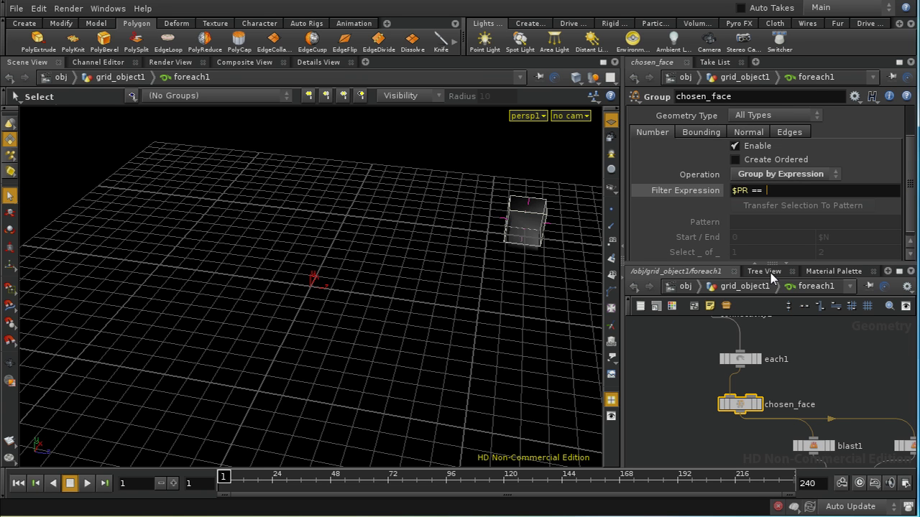
type("$PR == floor(rand() * $")
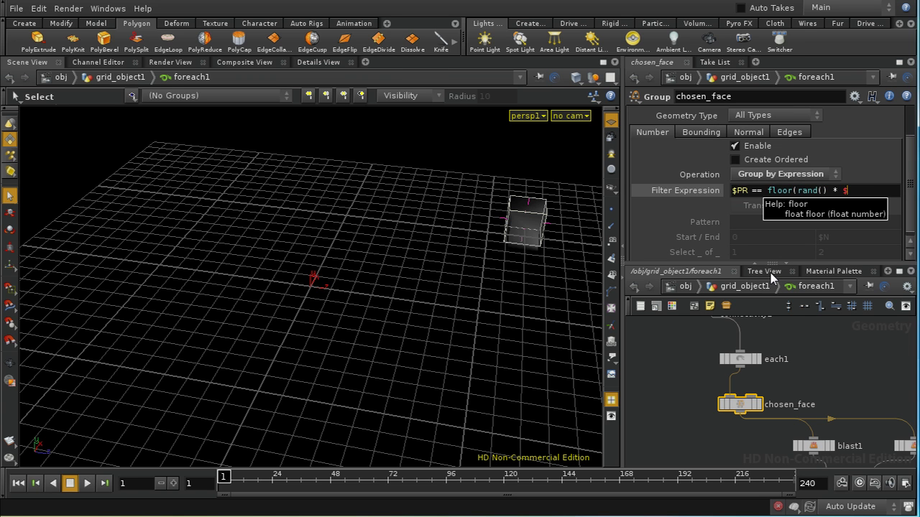
type("NPR)")
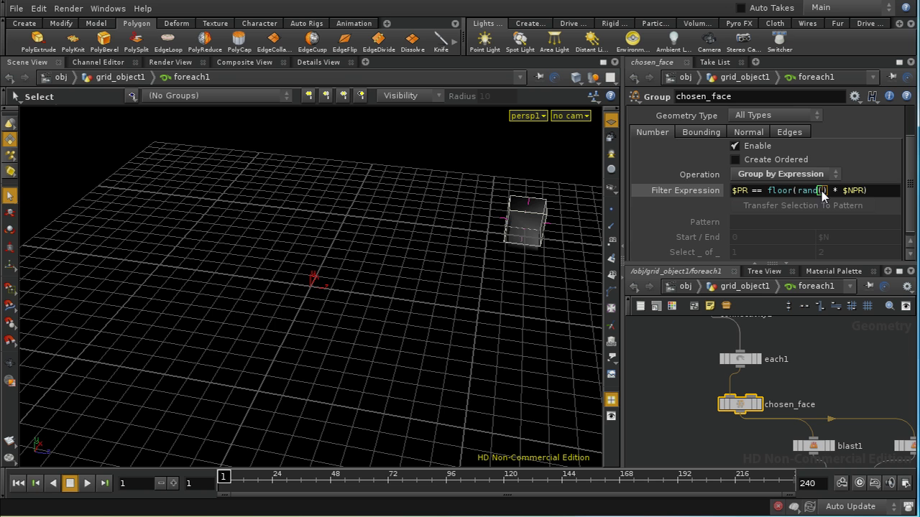
Step: Seed the rand function in the filter expression with stamp("..","FORVALUE",0)
mouse_move(823, 196)
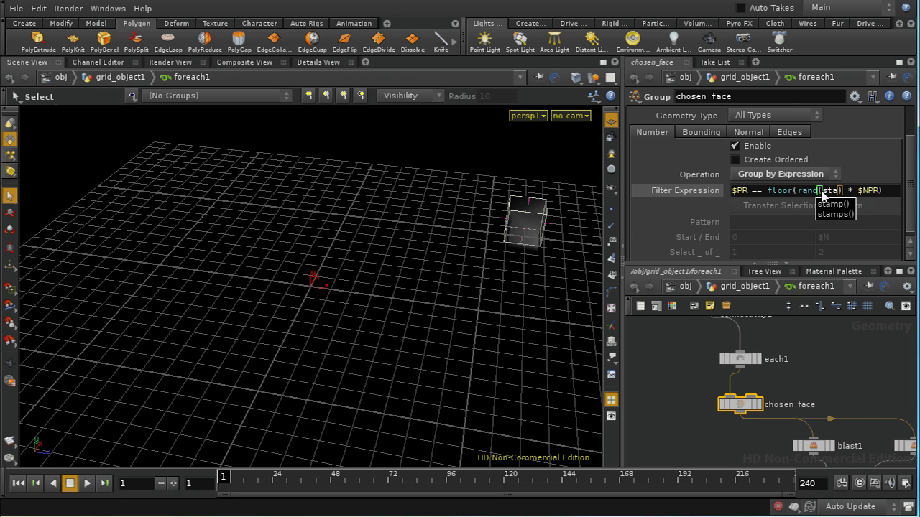
type("mp")
key("Tab")
type("\"")
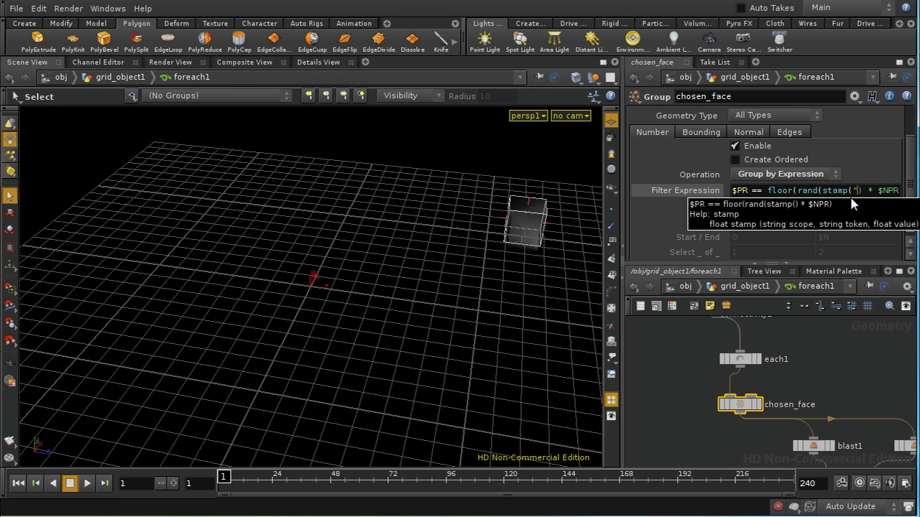
type("..\",\"FORVAL")
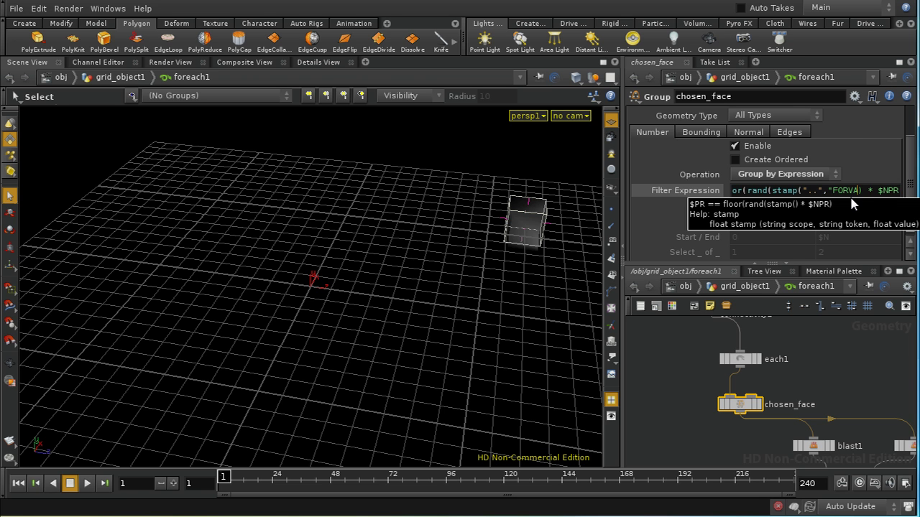
type("UE\",0)")
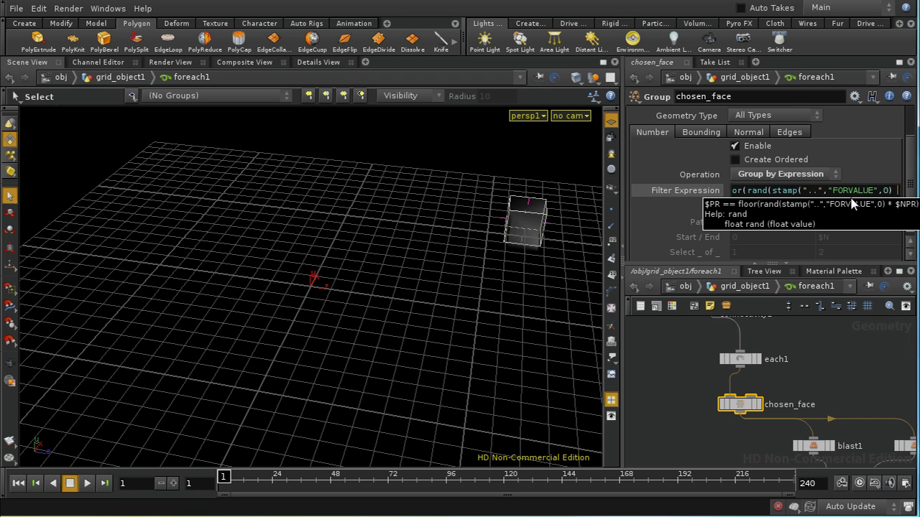
type(")")
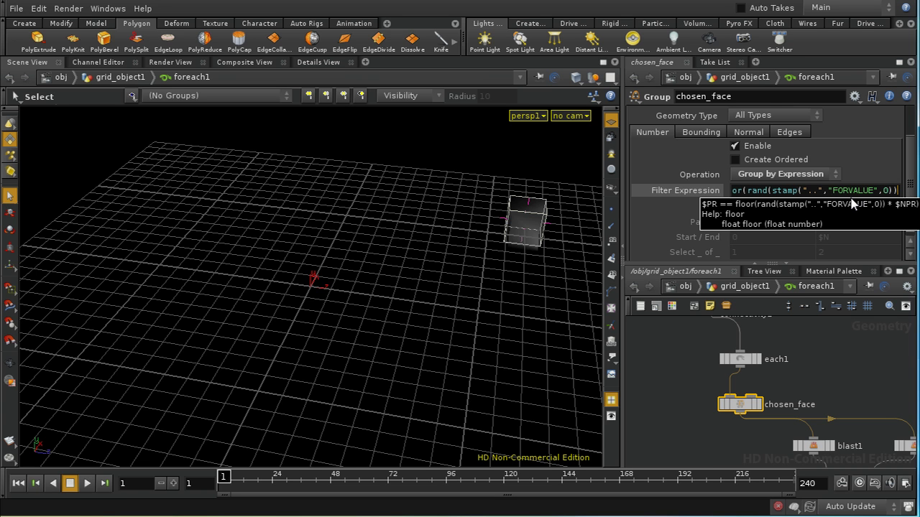
key("Return")
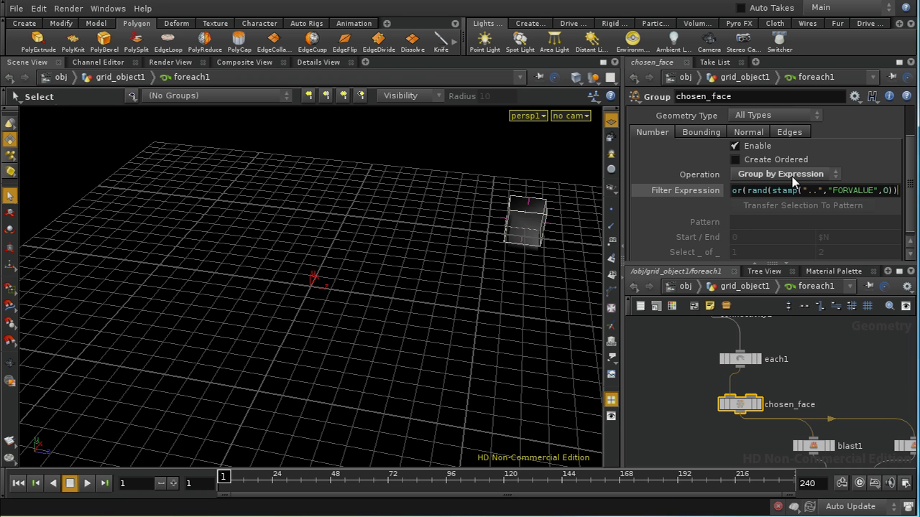
Step: Review the full filter expression in an enlarged parameter view, show its evaluated value, and check the chosen_face node's information
left_click(899, 63)
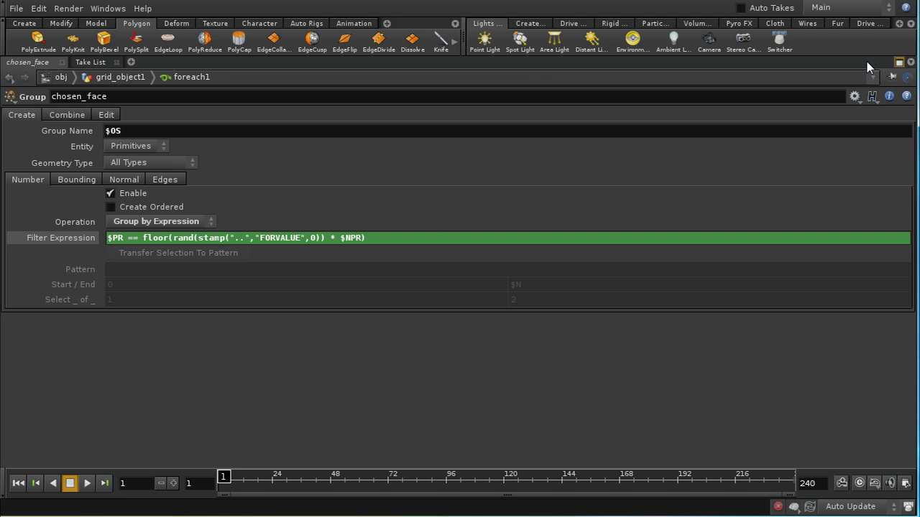
left_click(70, 239)
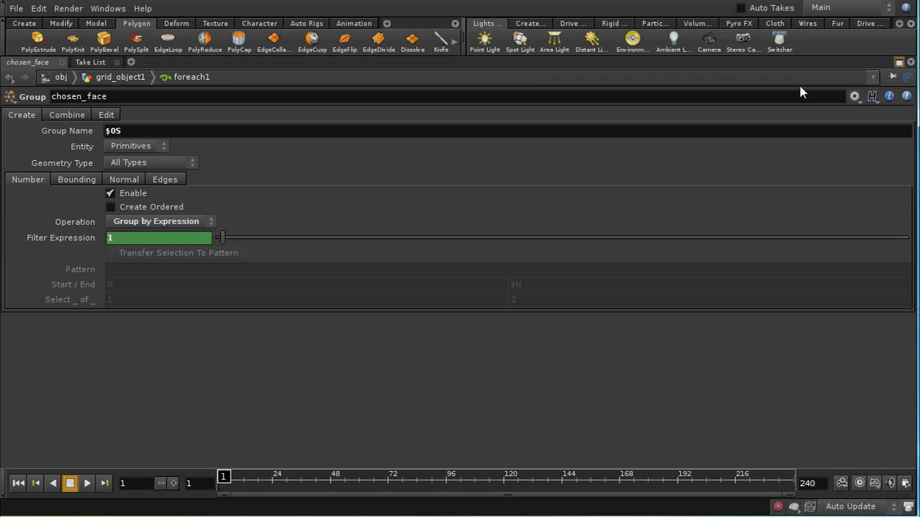
left_click(899, 62)
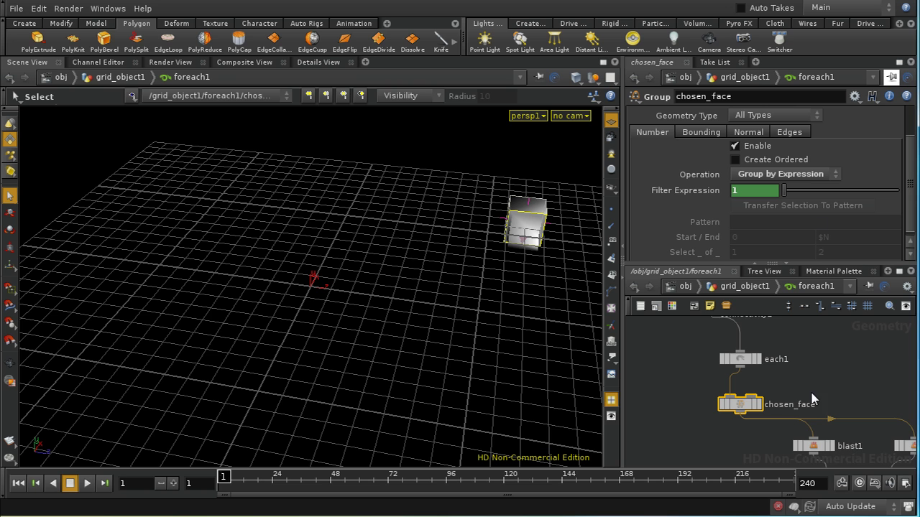
middle_click_drag(812, 400, 794, 360)
middle_click(731, 365)
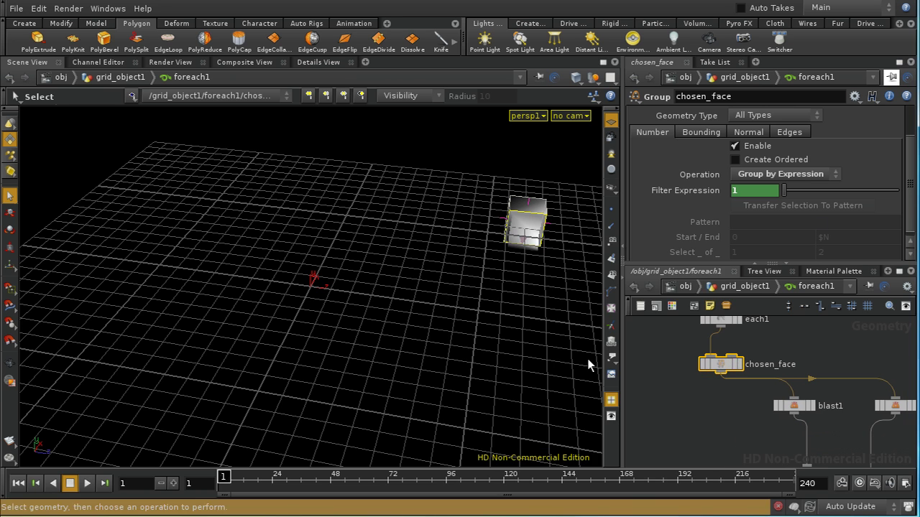
Step: Replace the primitive number in blast1's group with the chosen_face group
middle_click_drag(846, 444, 800, 437)
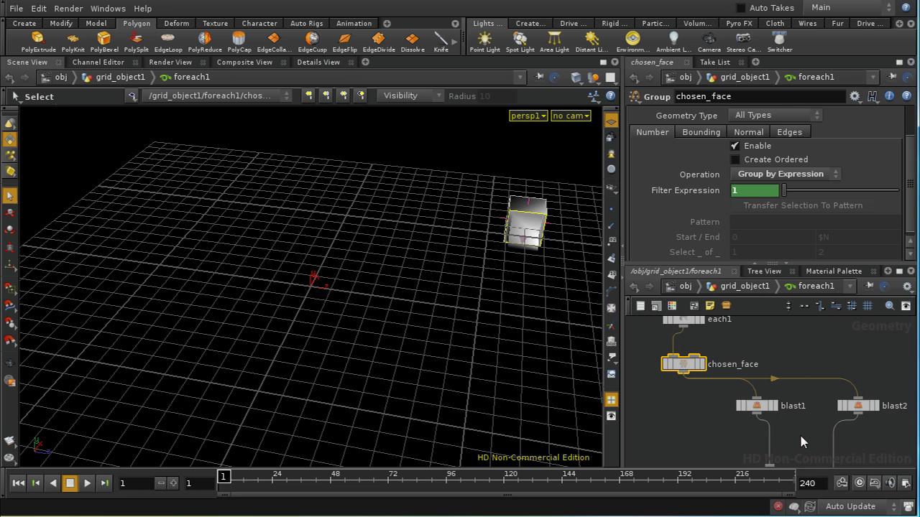
left_click(767, 413)
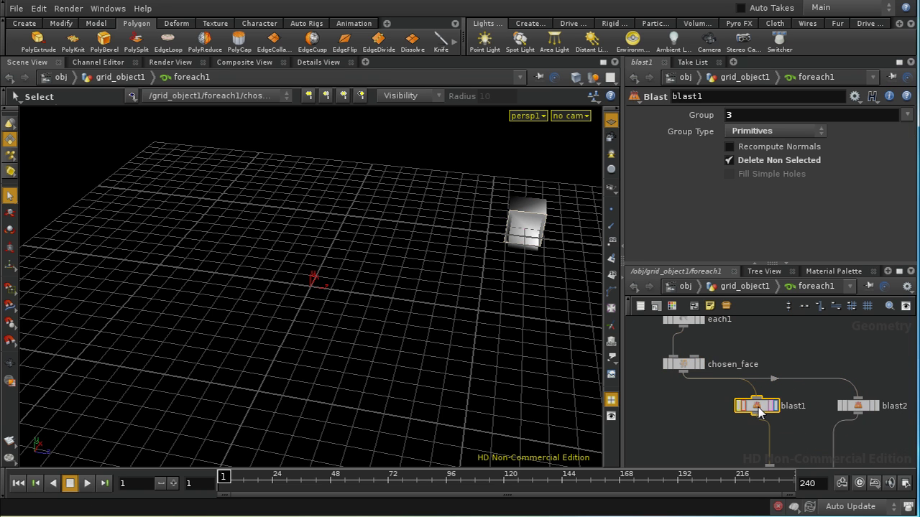
left_click(735, 119)
key("BackSpace")
left_click(904, 117)
left_click(889, 132)
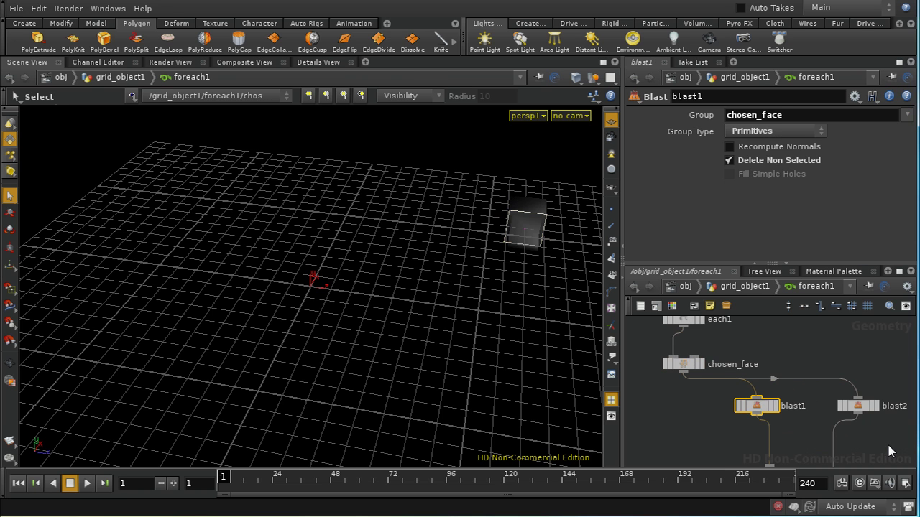
Step: Set blast2's group to chosen_face instead of the fixed primitive number
left_click(858, 406)
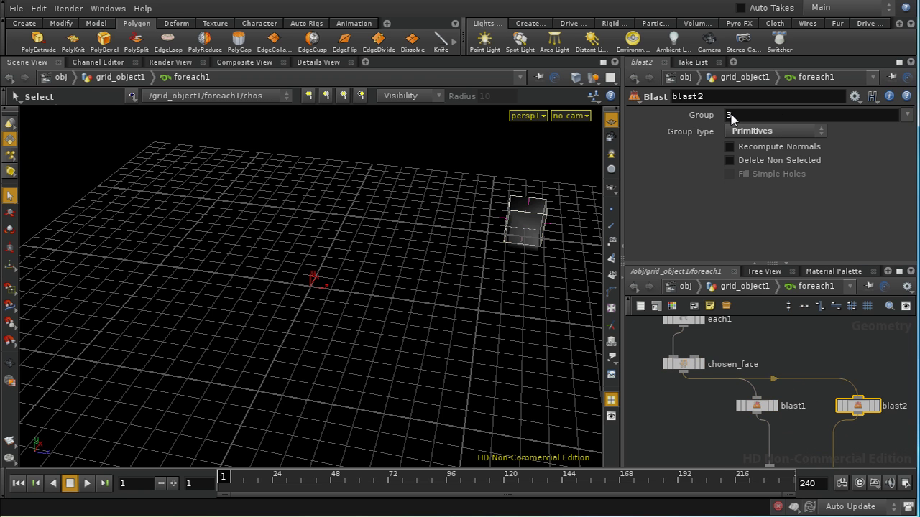
key("BackSpace")
left_click(907, 115)
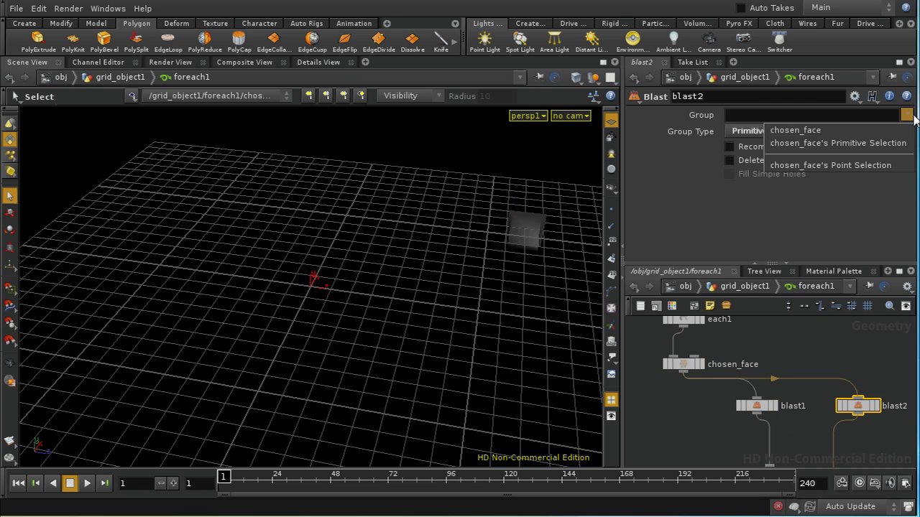
left_click(883, 131)
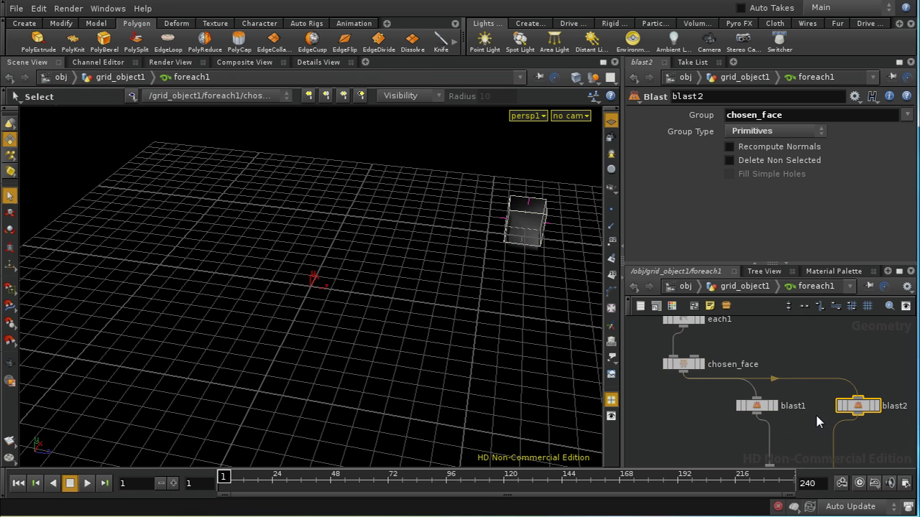
middle_click_drag(815, 413, 805, 383)
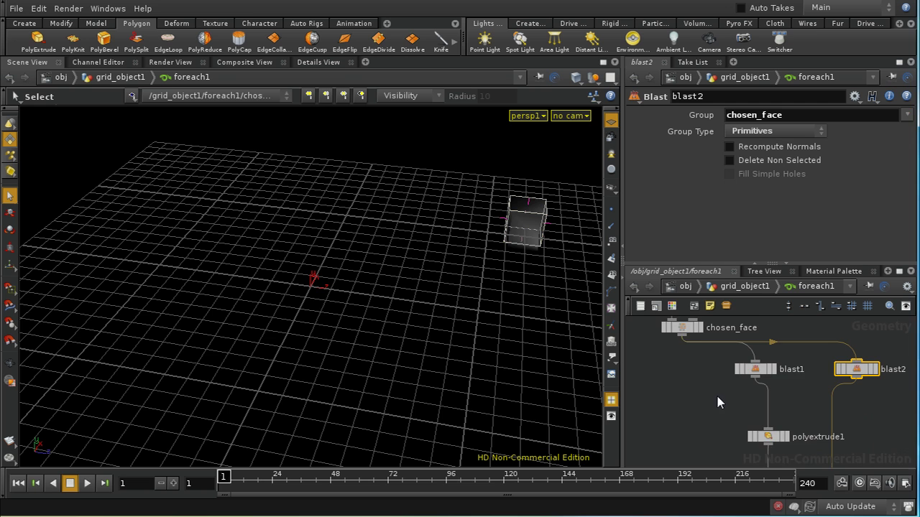
Step: Return to the grid_object1 network and examine the extruded faces across the cubes from a closer, higher viewpoint
middle_click_drag(715, 393, 727, 424)
middle_click_drag(817, 440, 796, 395)
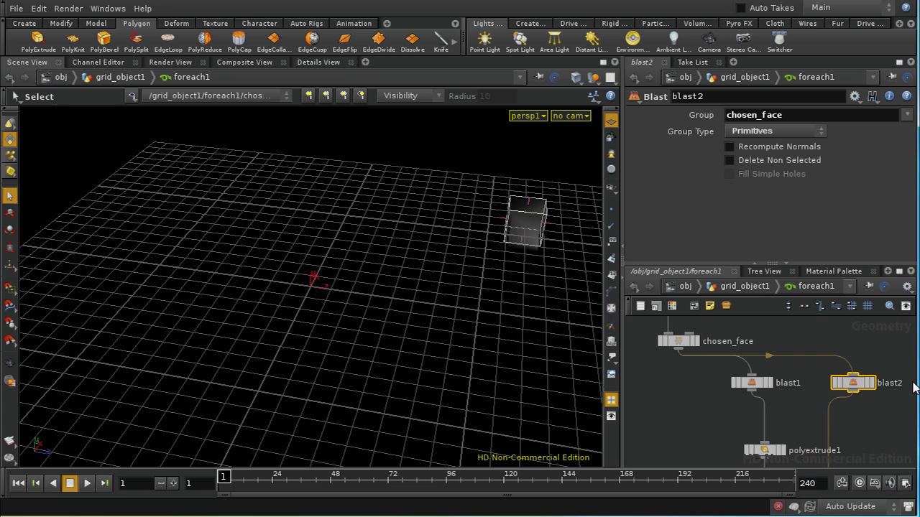
left_click(661, 340)
key("u")
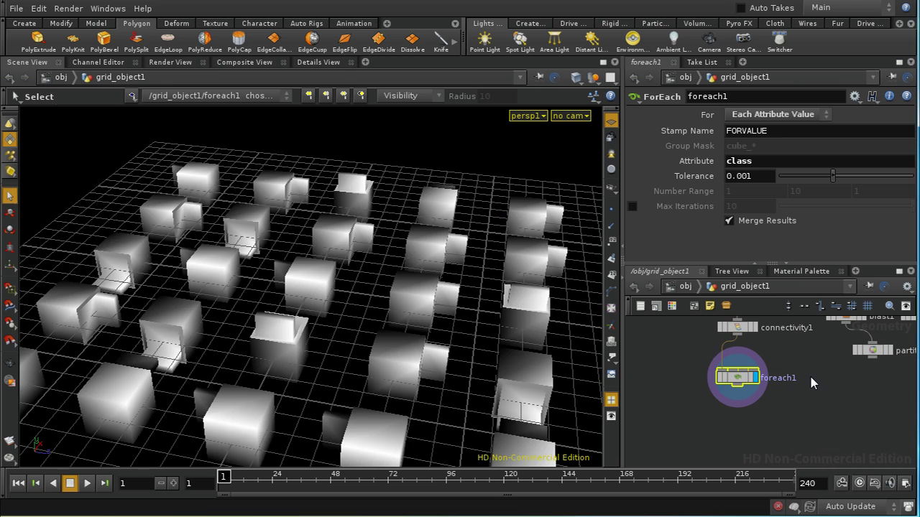
key("Escape")
scroll(497, 373, "up", 3)
scroll(498, 372, "down", 2)
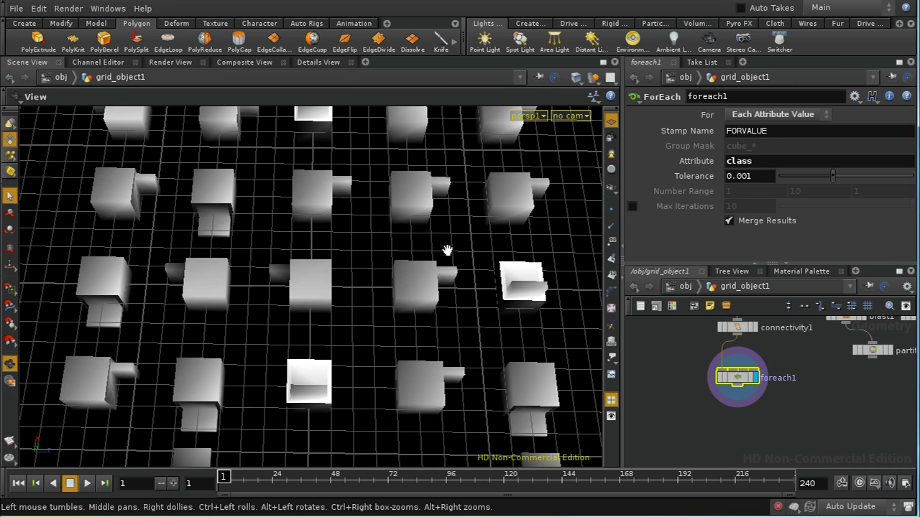
scroll(454, 362, "down", 4)
left_click_drag(449, 365, 346, 307)
key("s")
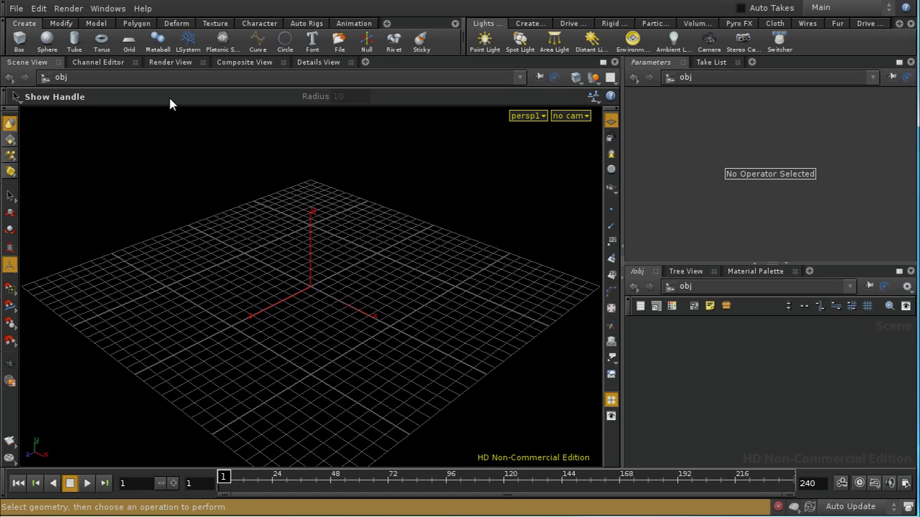
Step: Create a polygon grid at the origin of the empty scene and enter its geometry network
left_click(136, 48)
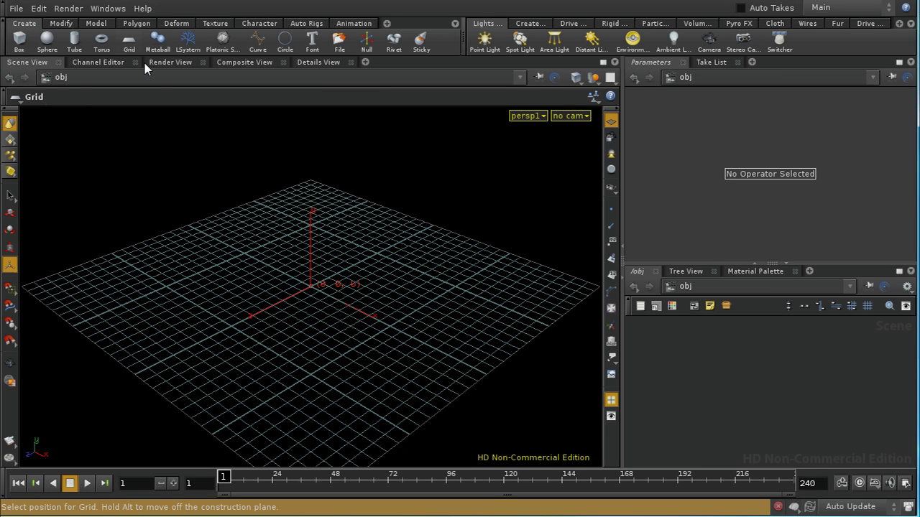
key("Return")
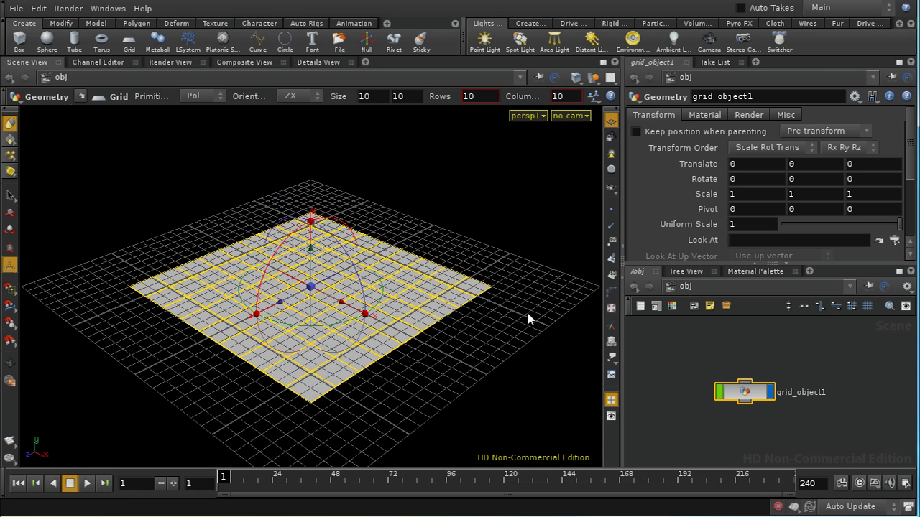
double_click(747, 393)
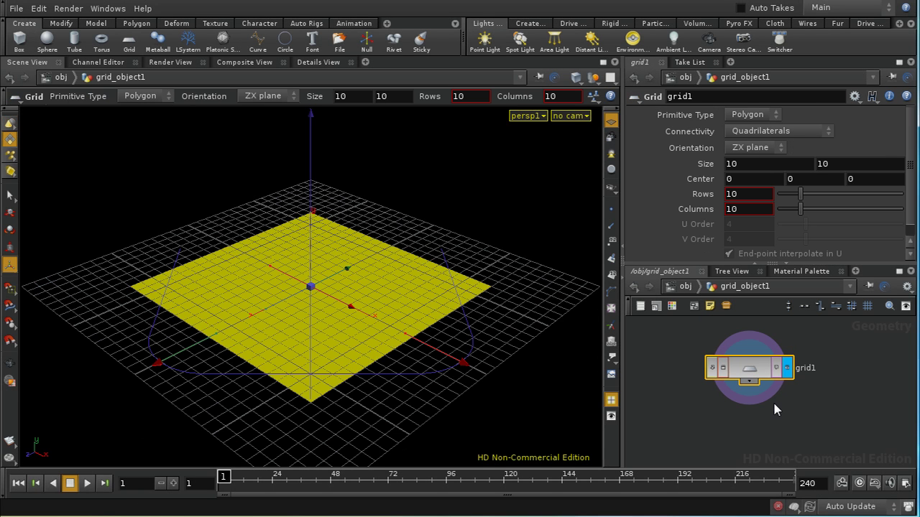
Step: Append a ForEach node to grid1 with its display flag on, and set it to run for Each Number
left_click_drag(754, 368, 752, 365)
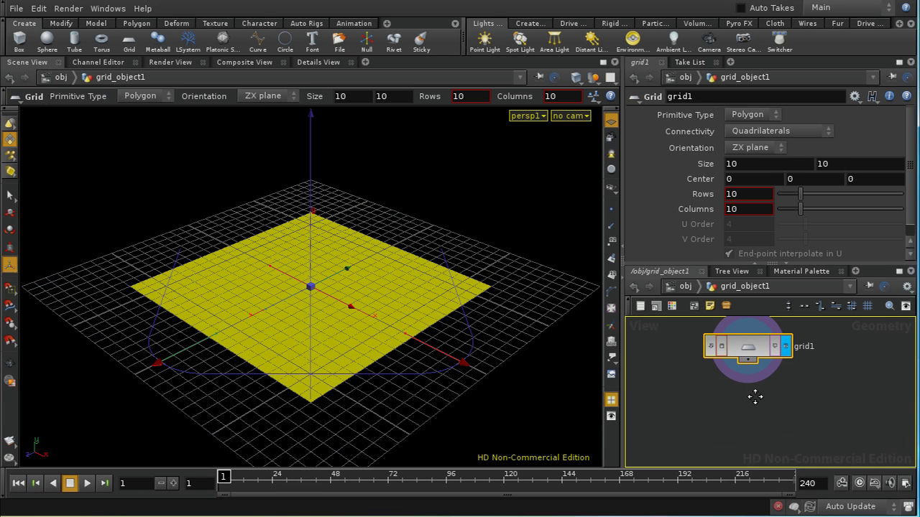
left_click_drag(752, 384, 750, 368)
key("Tab")
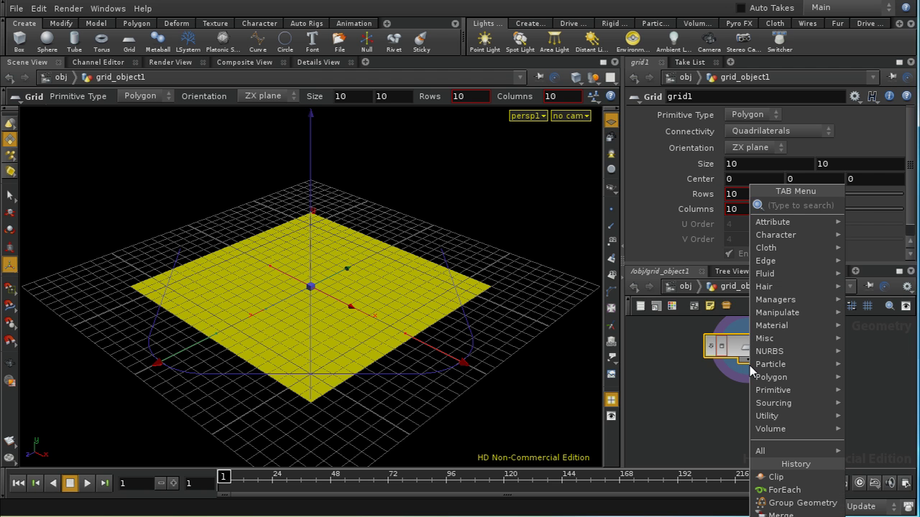
type("Force")
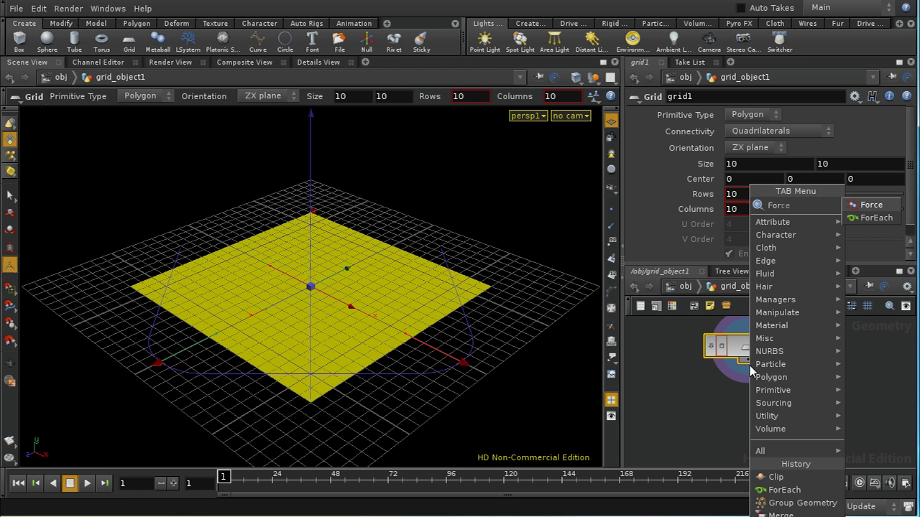
left_click(878, 217)
left_click(751, 405)
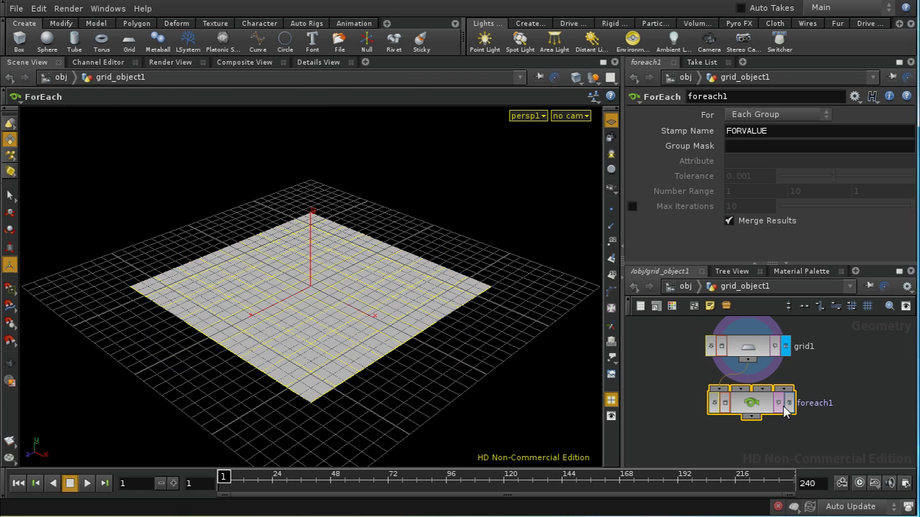
left_click(789, 403)
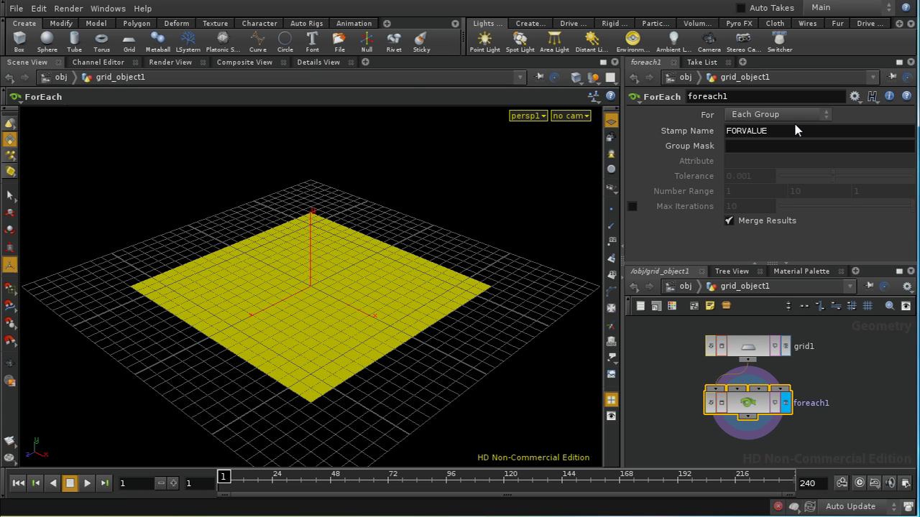
left_click(730, 116)
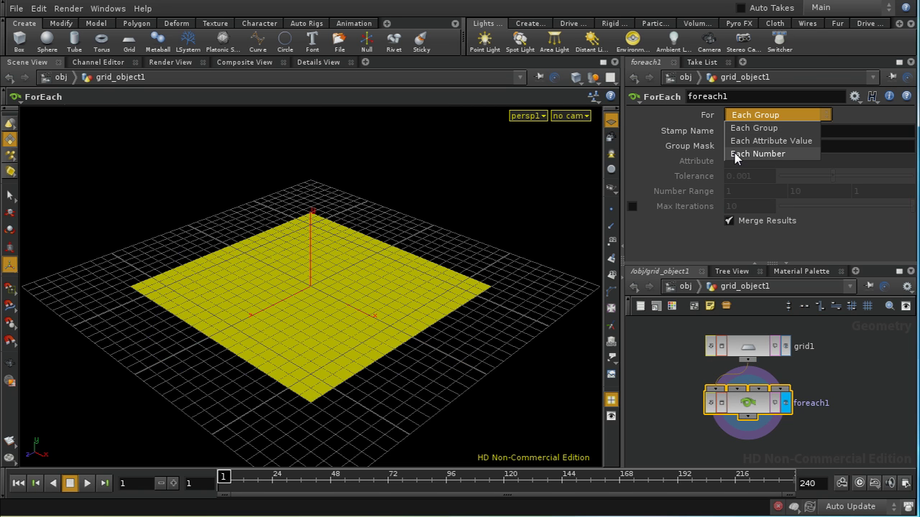
left_click(736, 154)
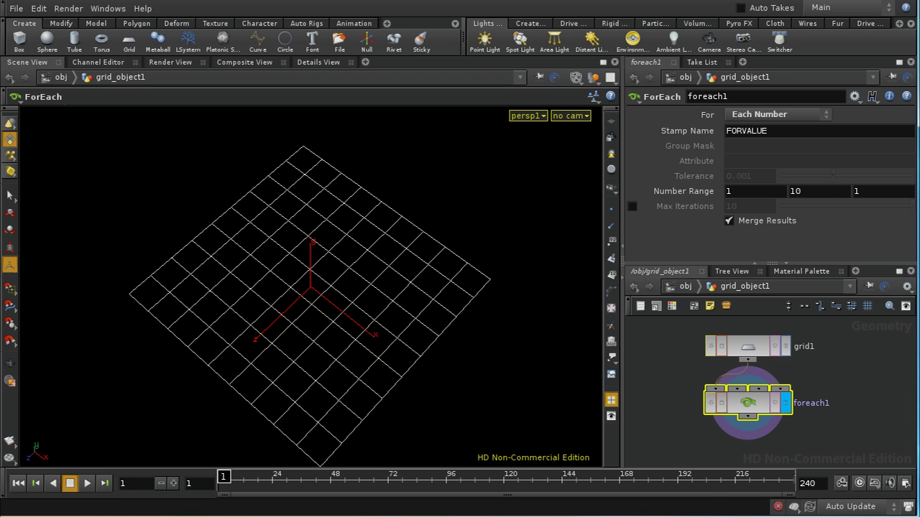
Step: Set grid1's rows and columns to 2 each
left_click(748, 347)
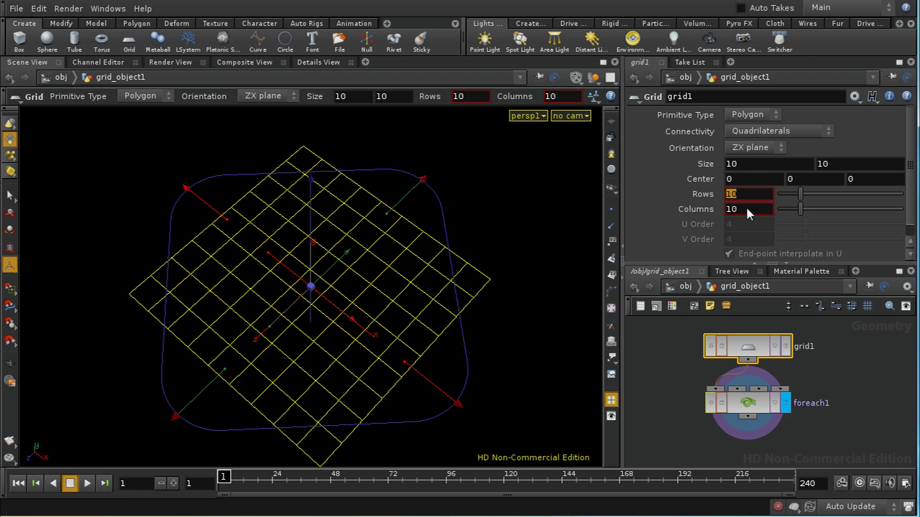
type("2")
key("Tab")
type("2")
key("Tab")
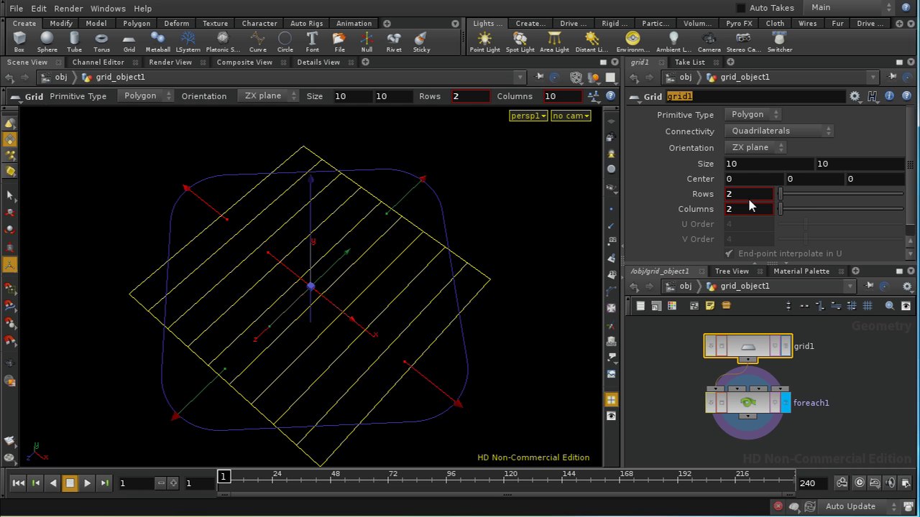
left_click(750, 347)
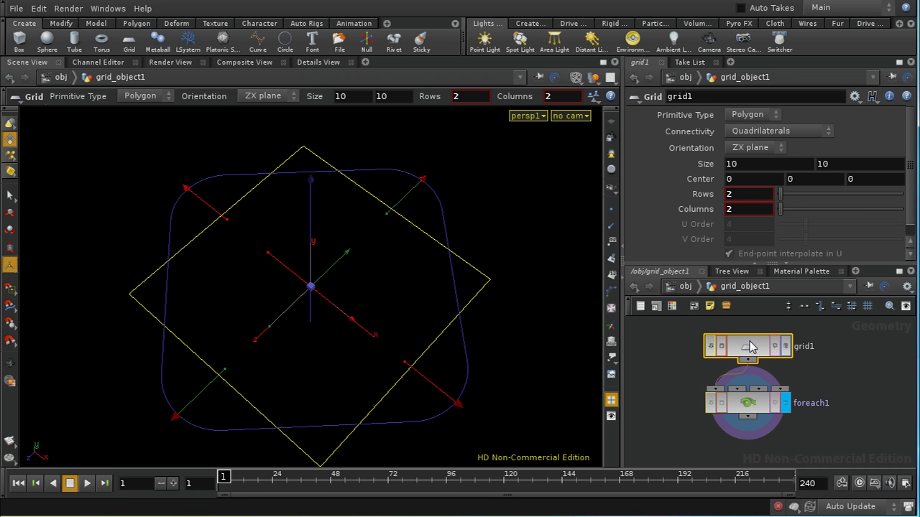
Step: Inside foreach1, append a Clip node after each1 and turn on its display flag
left_click(749, 409)
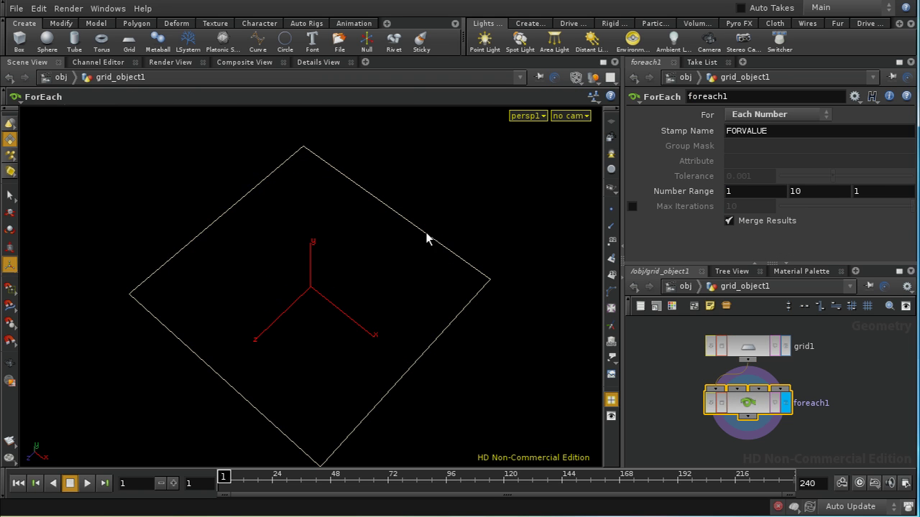
double_click(747, 404)
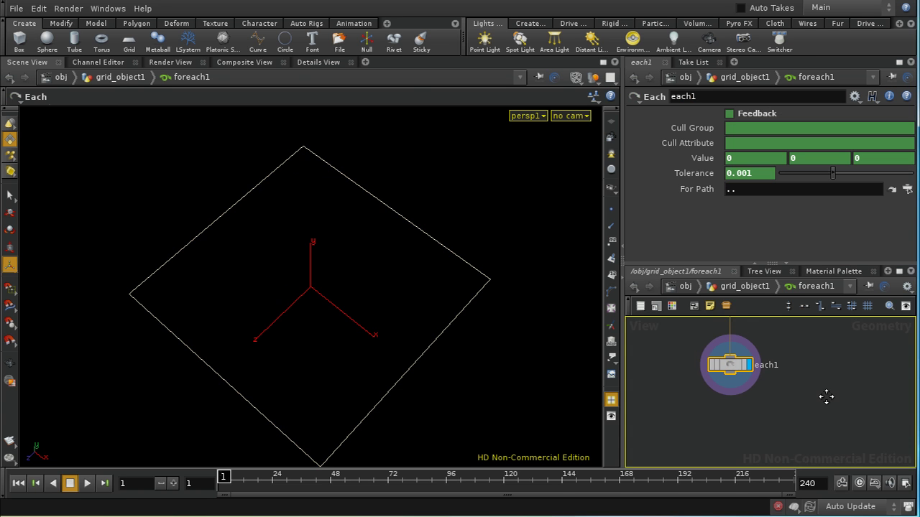
middle_click_drag(753, 412, 776, 409)
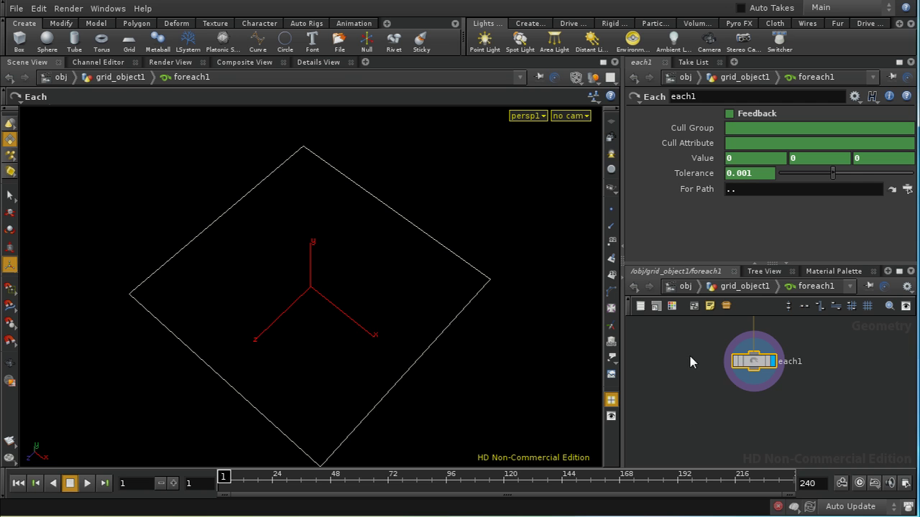
middle_click_drag(764, 442, 757, 429)
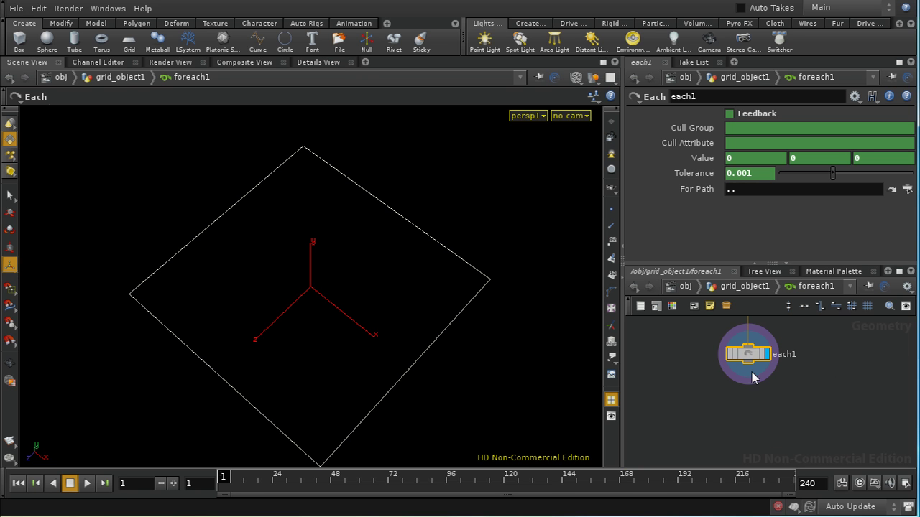
key("Tab")
type("Clip")
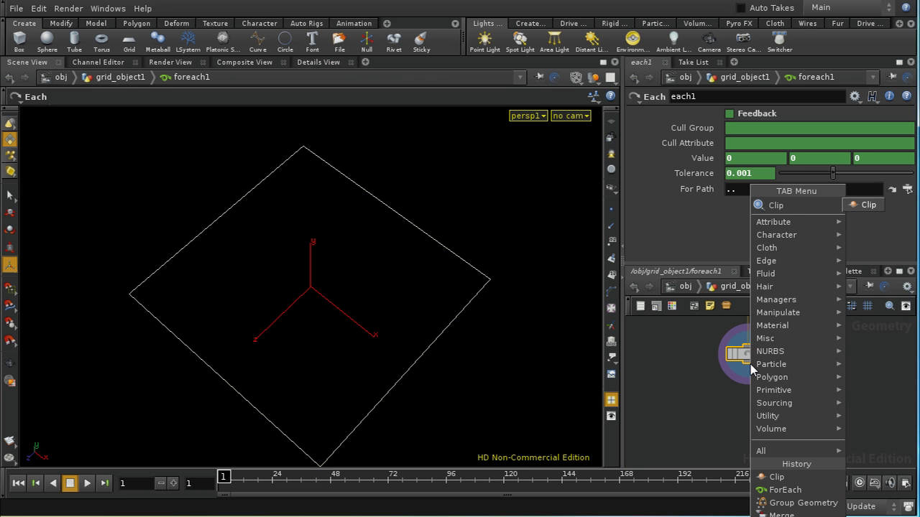
left_click(857, 204)
left_click(758, 420)
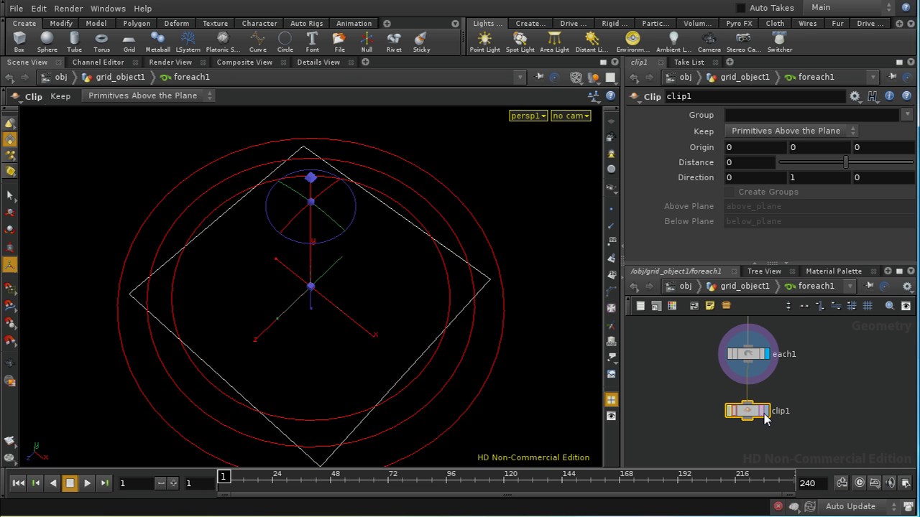
left_click(762, 413)
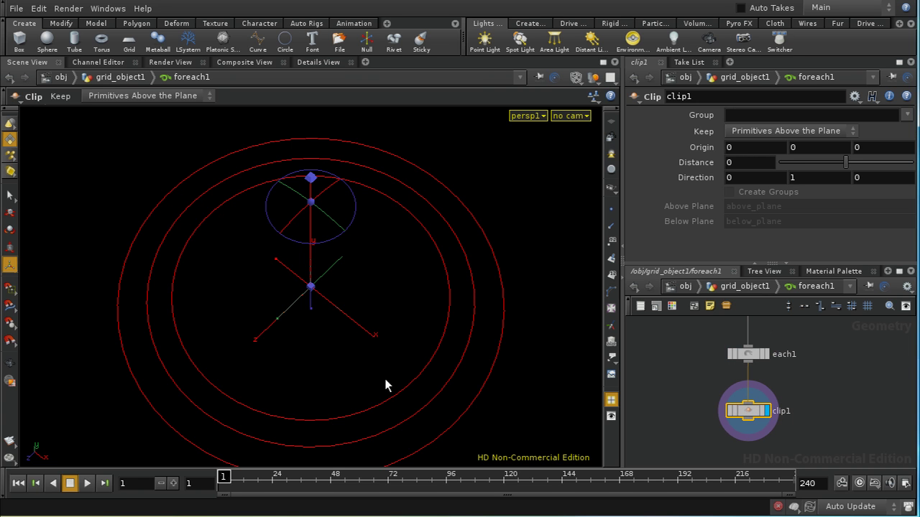
Step: Set the X component of clip1's direction to rand(stamp("..","FORVALUE",0)), using an enlarged parameter view
left_click(737, 179)
key("BackSpace")
type("rand")
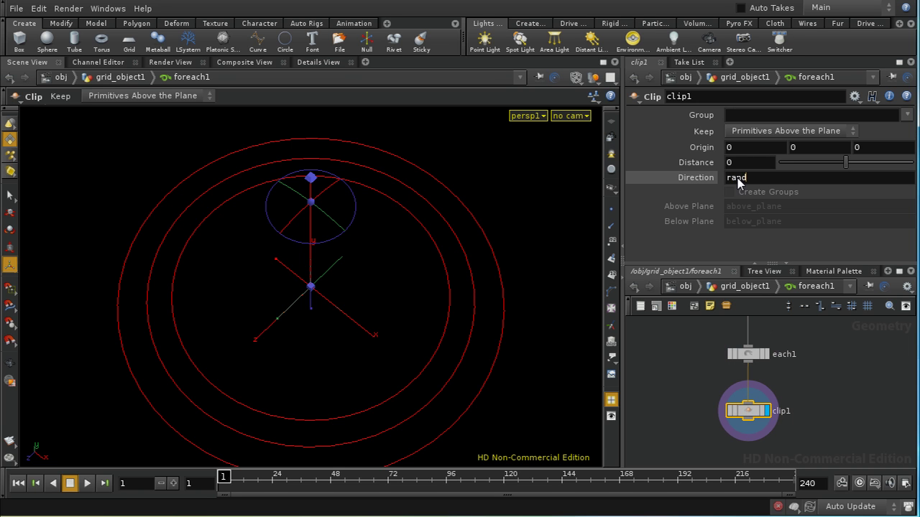
key("Return")
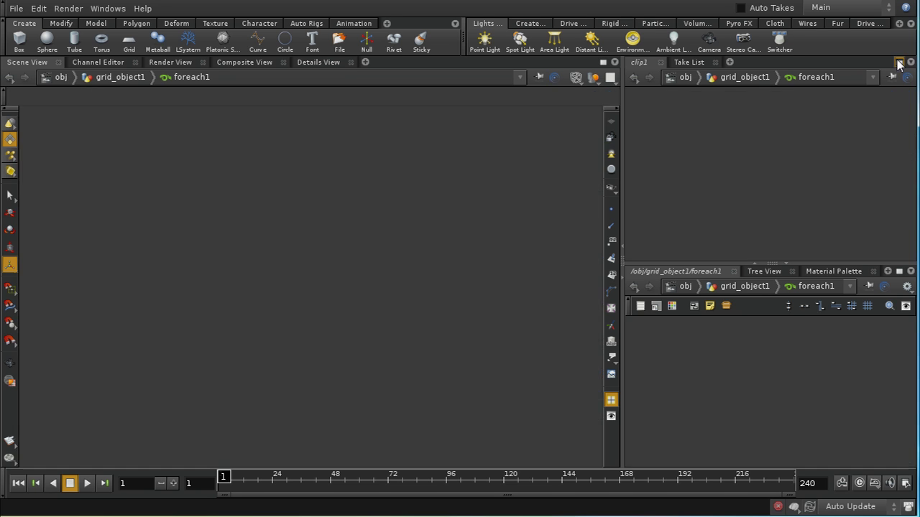
left_click(898, 64)
left_click(163, 178)
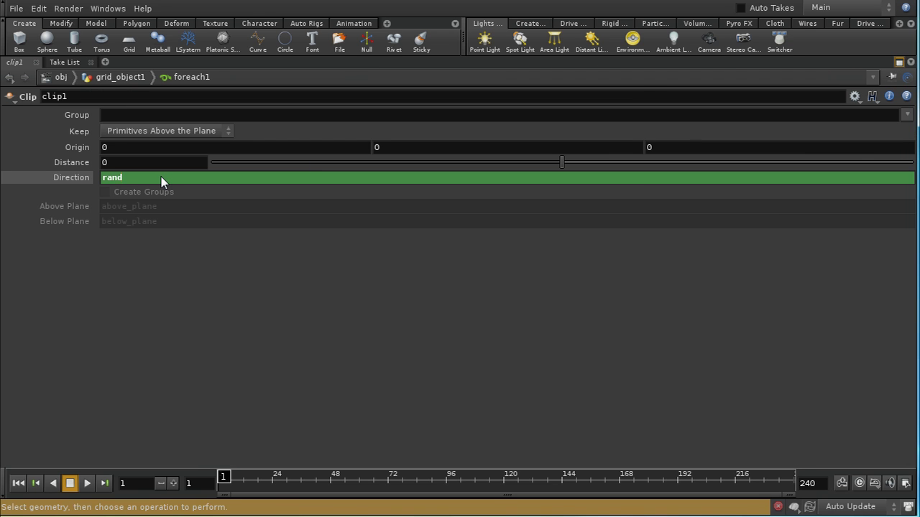
type("(")
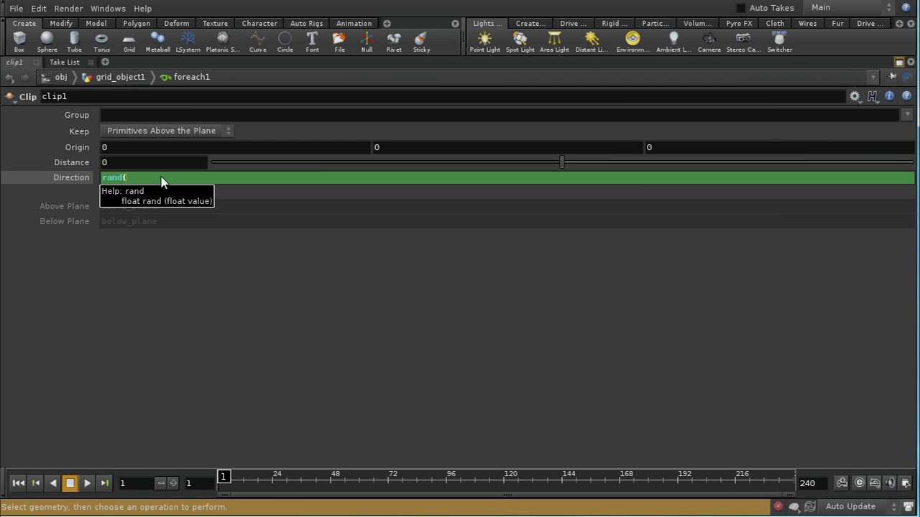
type("stamp")
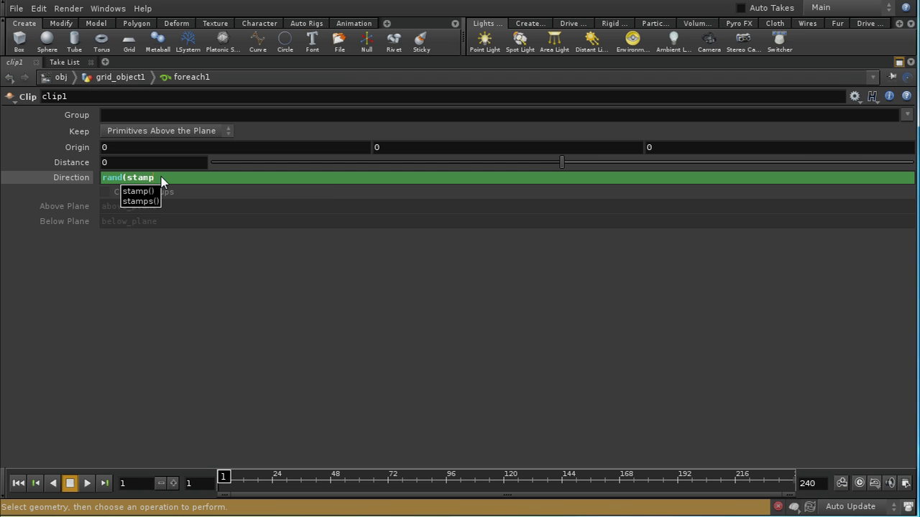
type("(")
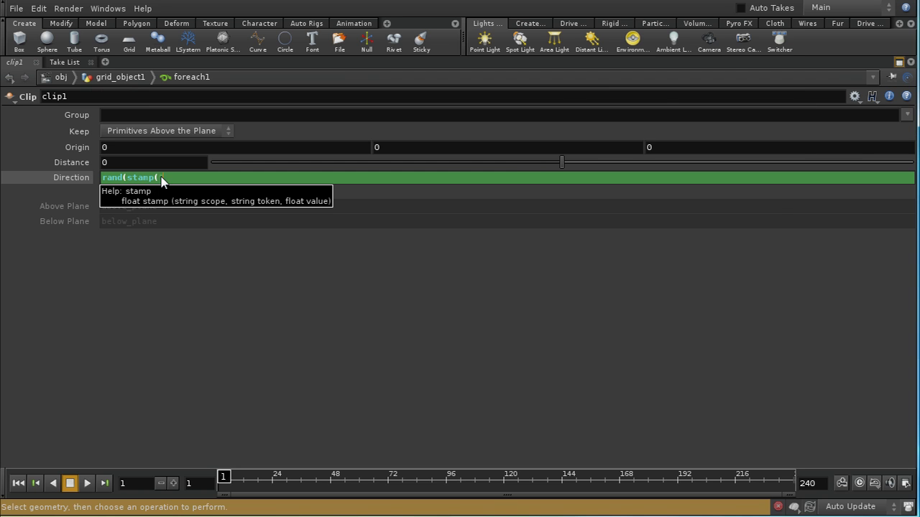
type("\"..\",\"FORVALUE\",0)")
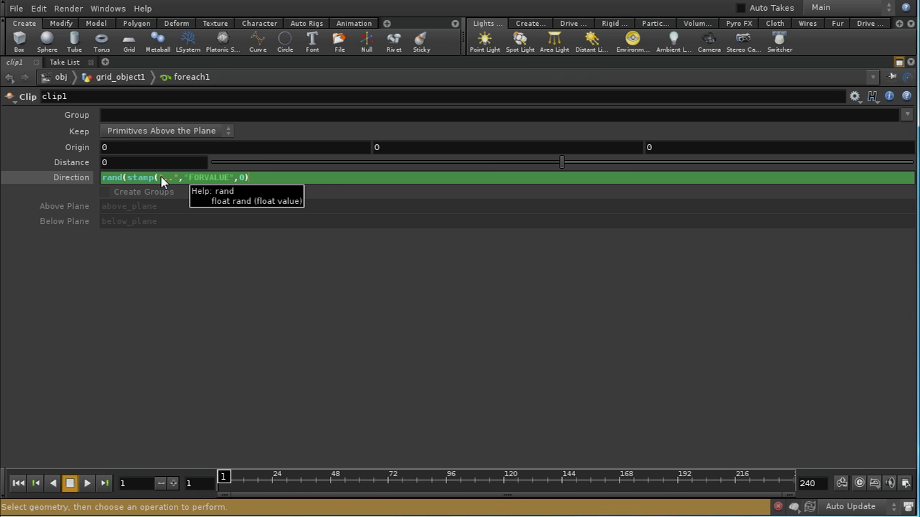
type(")")
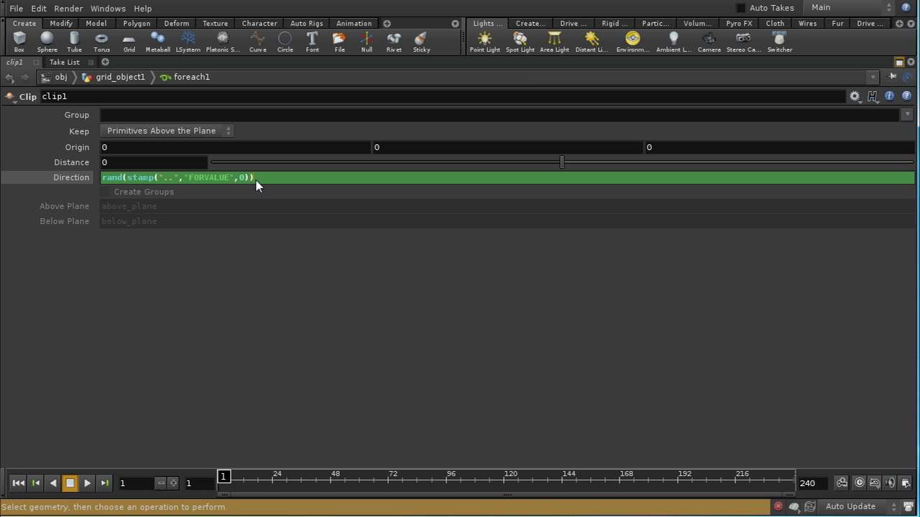
key("Return")
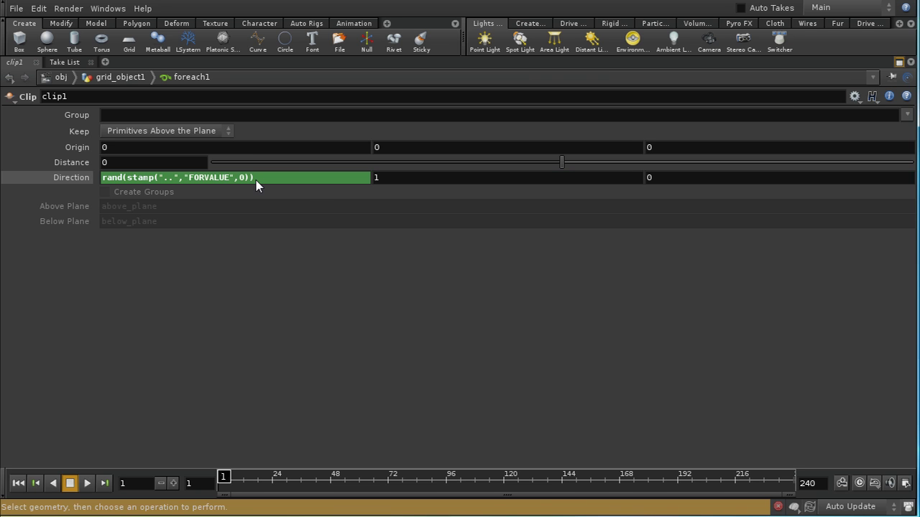
Step: Set the Y component of clip1's direction to 0
double_click(374, 178)
type("0")
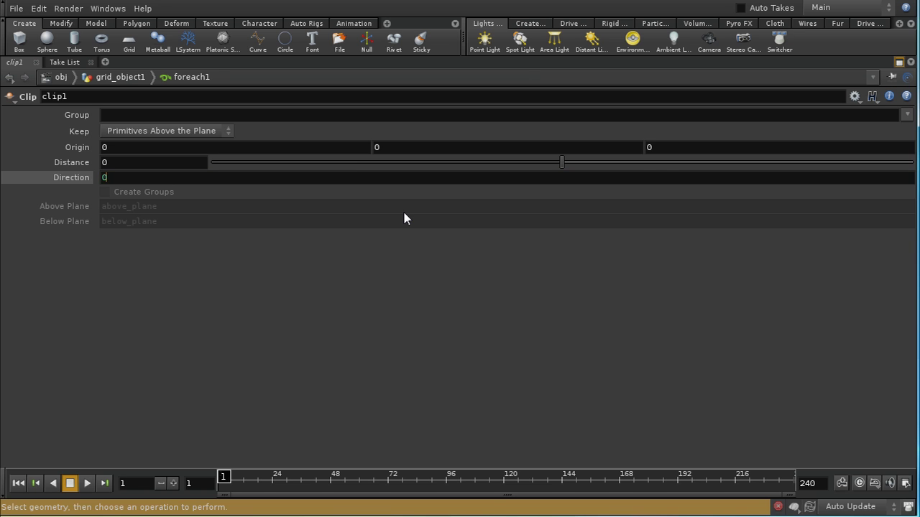
key("Return")
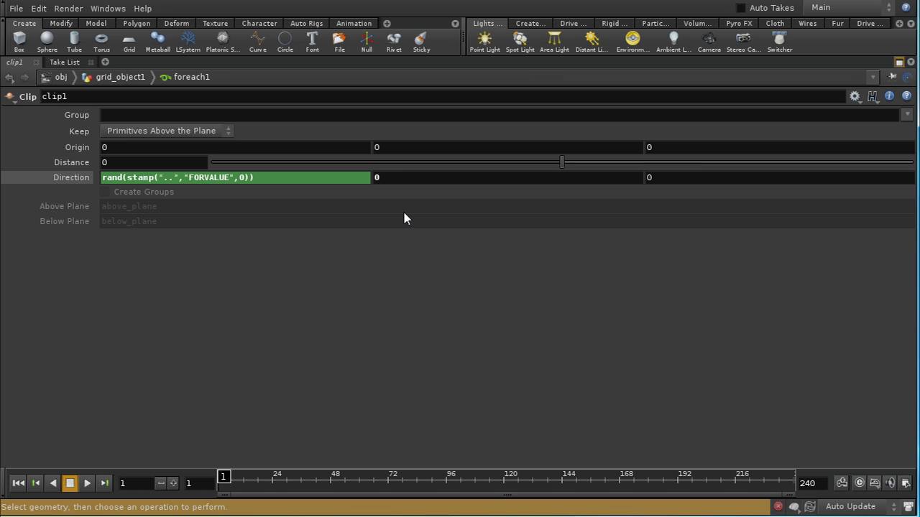
Step: Set the Z component of clip1's direction to rand(stamp("..","FORVALUE",0) + 7848), then restore the normal pane layout
double_click(664, 177)
key("BackSpace")
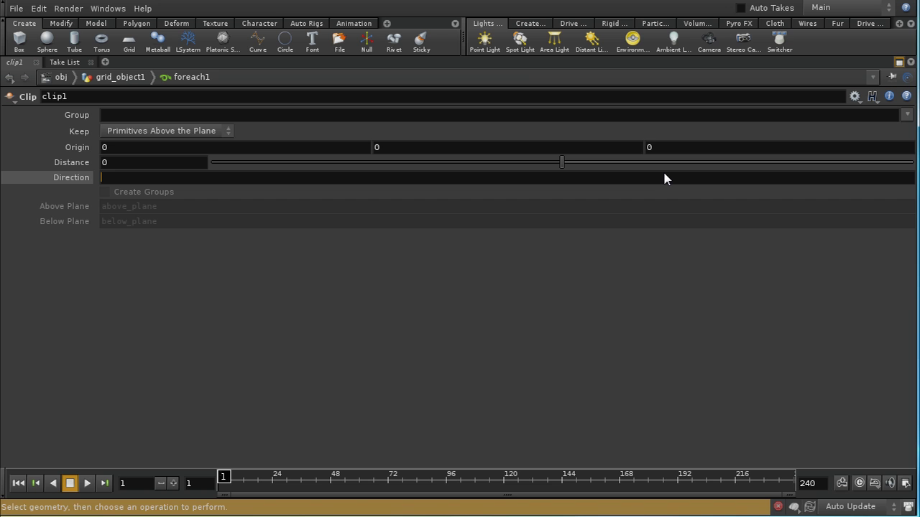
type("rand(stamp")
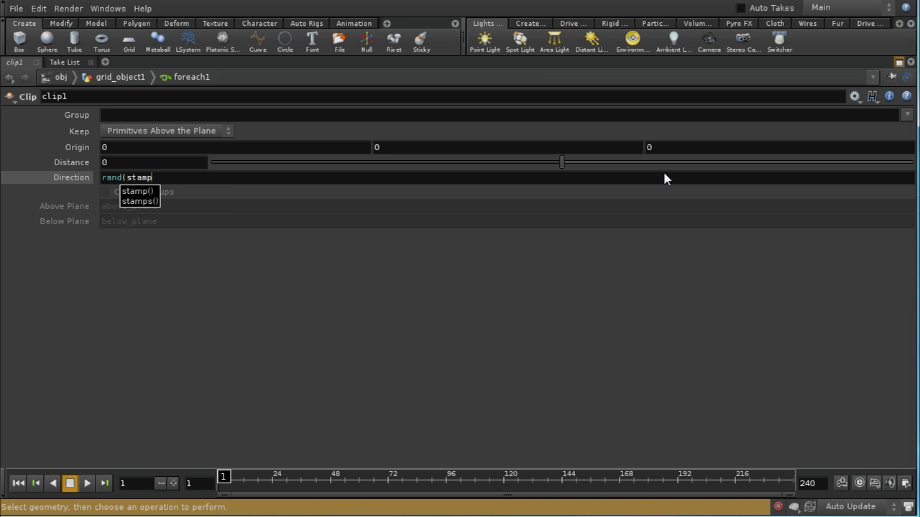
type("(\"..\"")
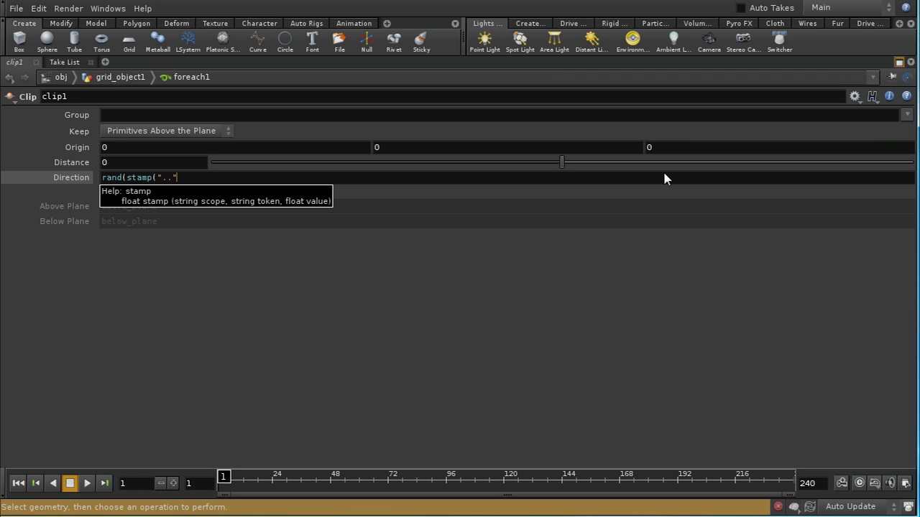
type(",\"FORVALUE\",0)")
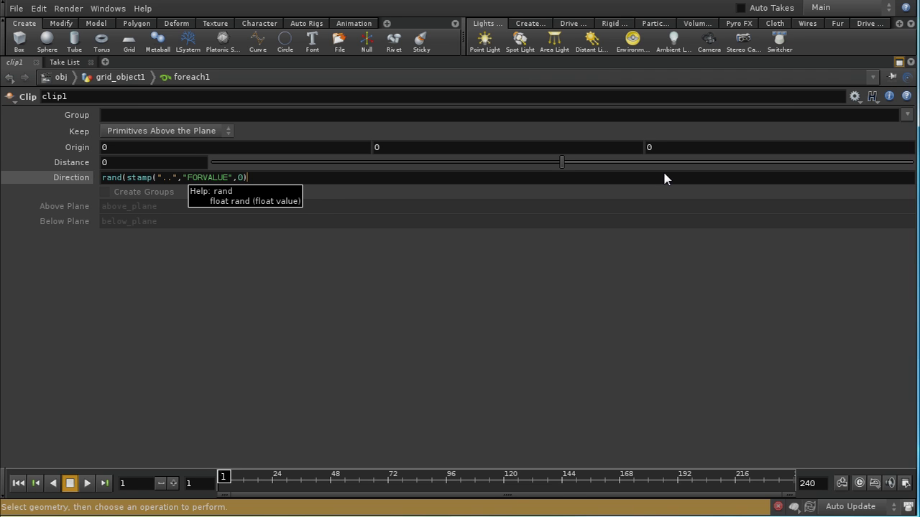
type(" +")
type("7848)")
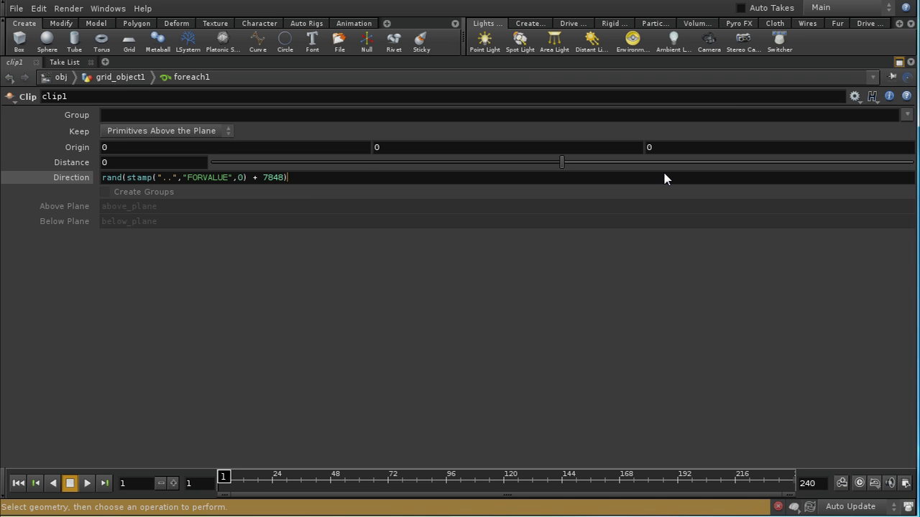
key("Return")
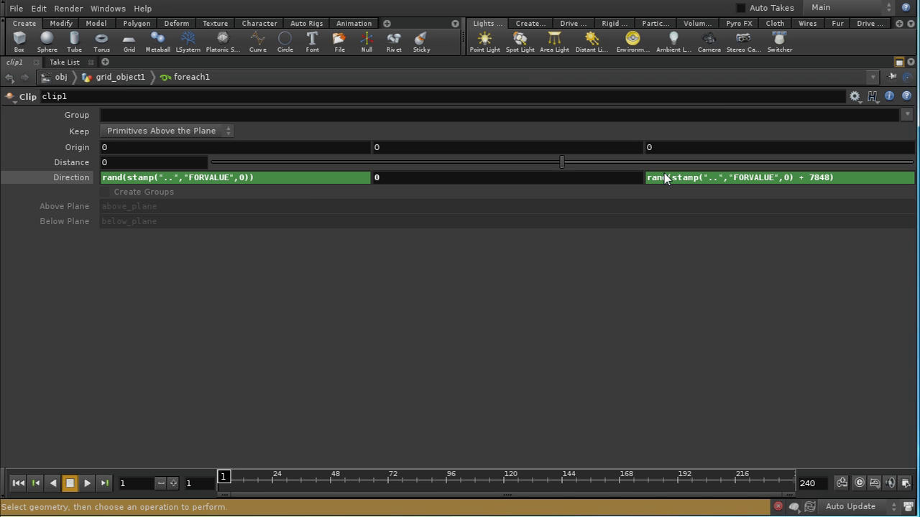
left_click(79, 177)
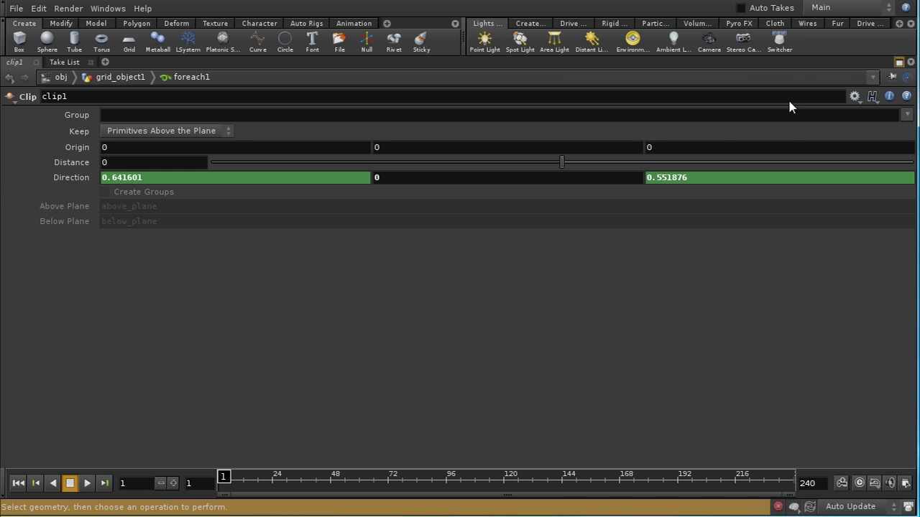
left_click(898, 63)
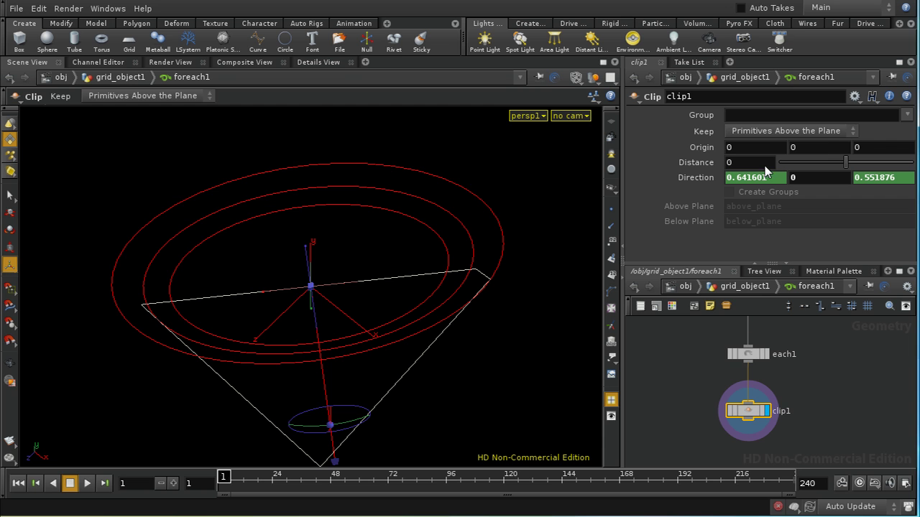
Step: Set clip1 to keep All Primitives and return to the grid_object1 network level
left_click(764, 130)
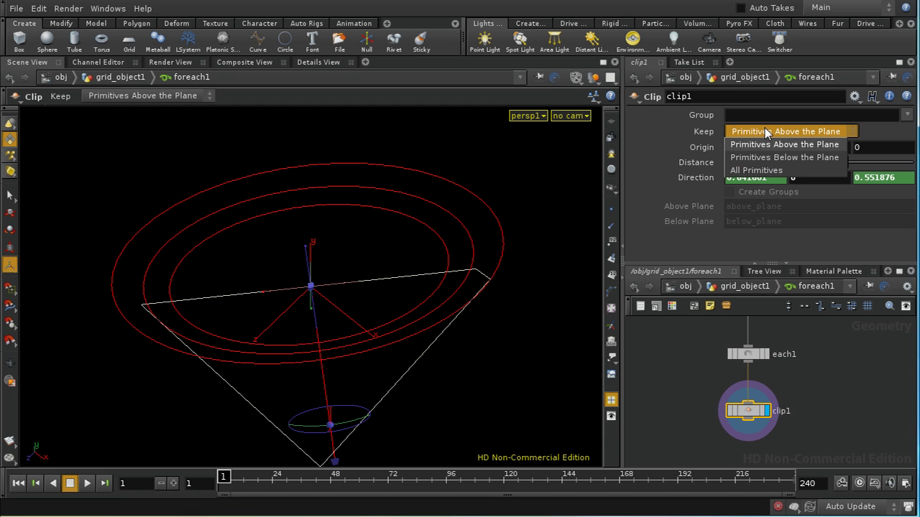
left_click(766, 171)
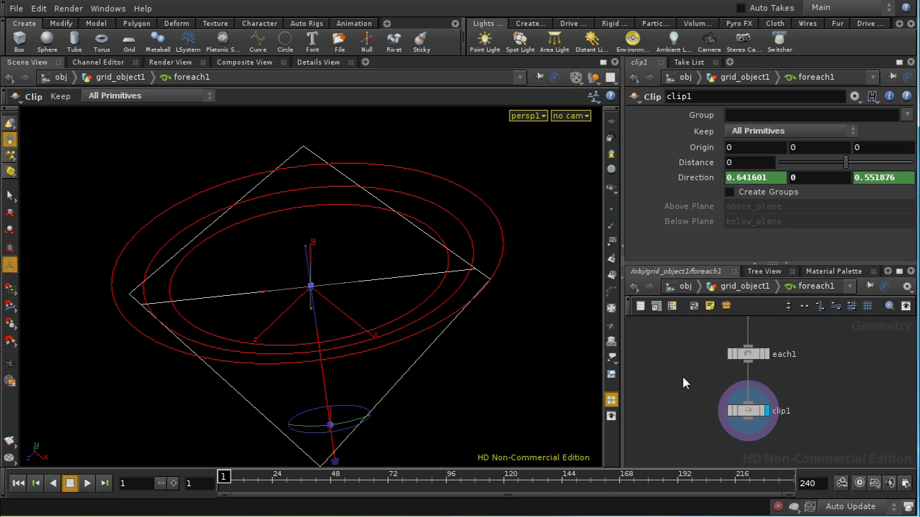
key("u")
key("Escape")
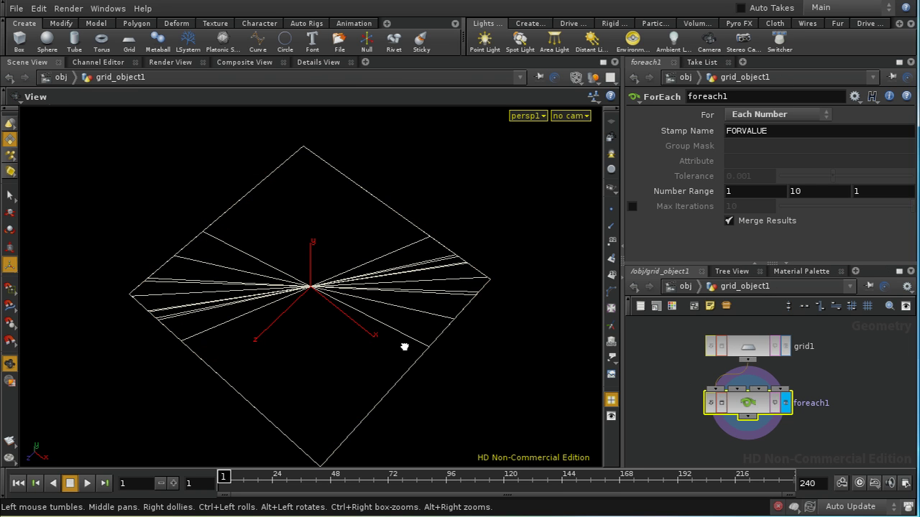
Step: Set the end of foreach1's number range to 20
left_click_drag(405, 345, 390, 311)
key("Return")
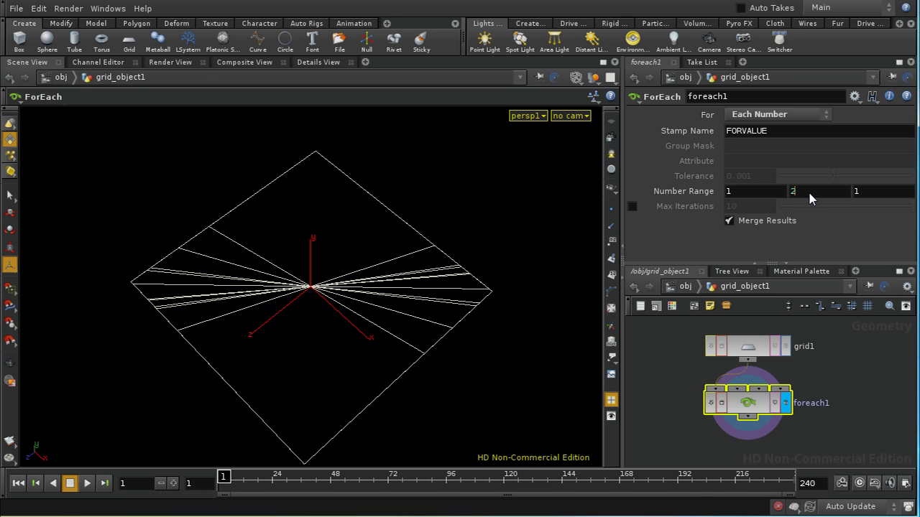
key("Return")
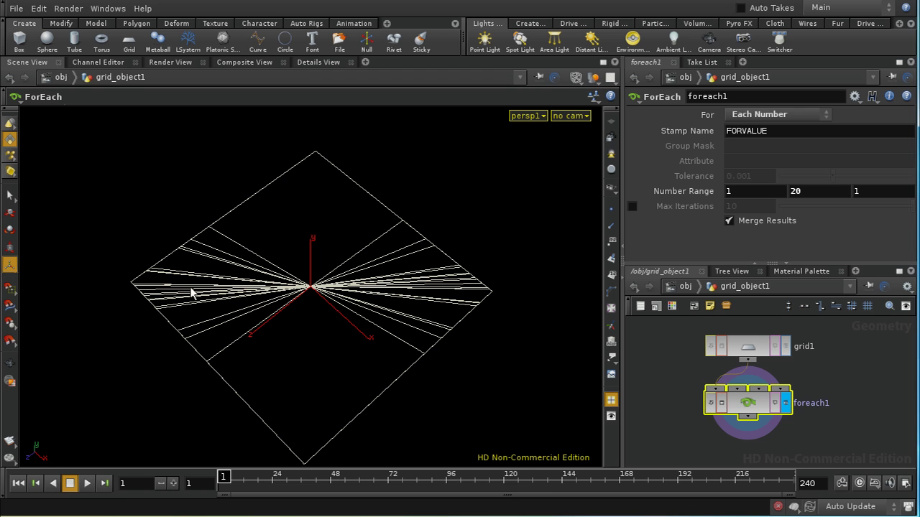
Step: Inside foreach1, extend the expression in clip1's X direction to rand(stamp("..","FORVALUE",0)) * 2 - 1, using an enlarged parameter view
double_click(754, 407)
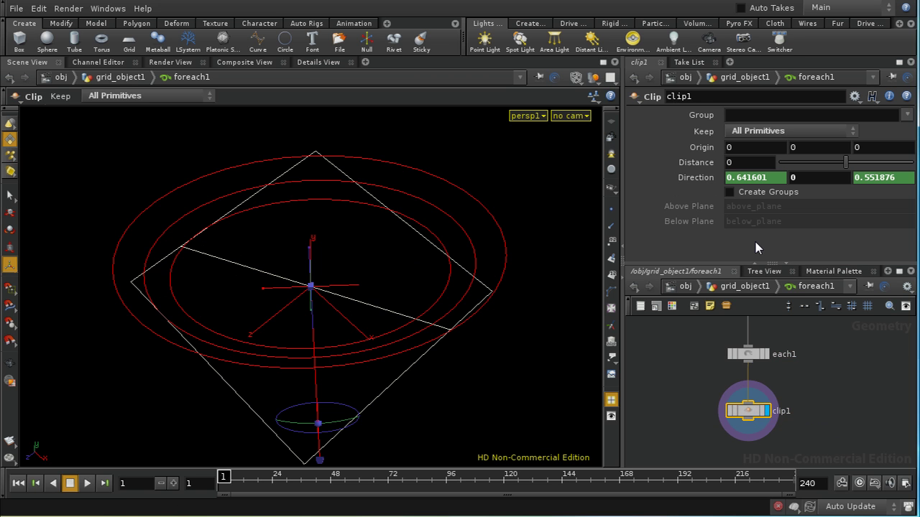
left_click(707, 177)
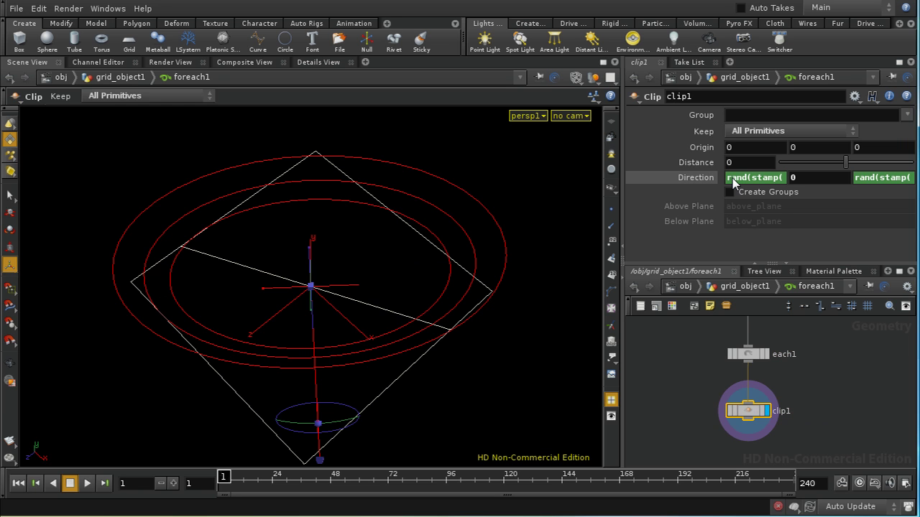
left_click(898, 61)
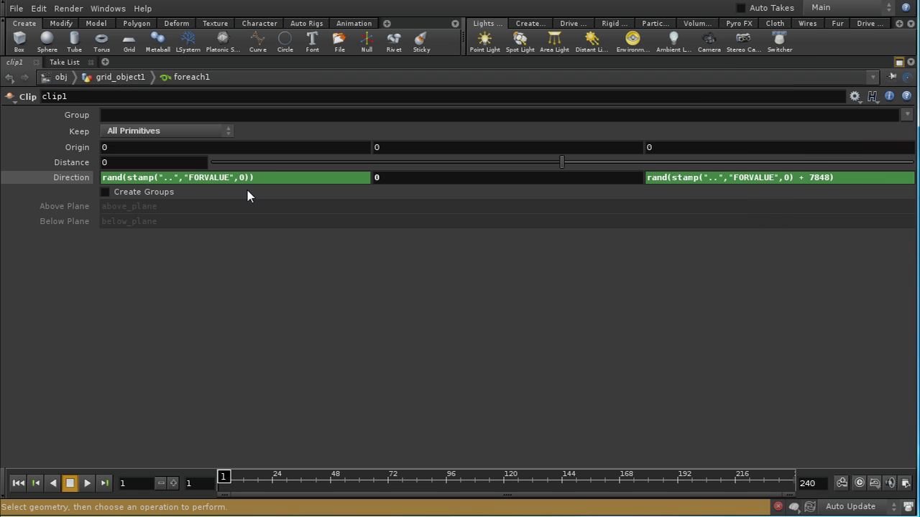
left_click(103, 180)
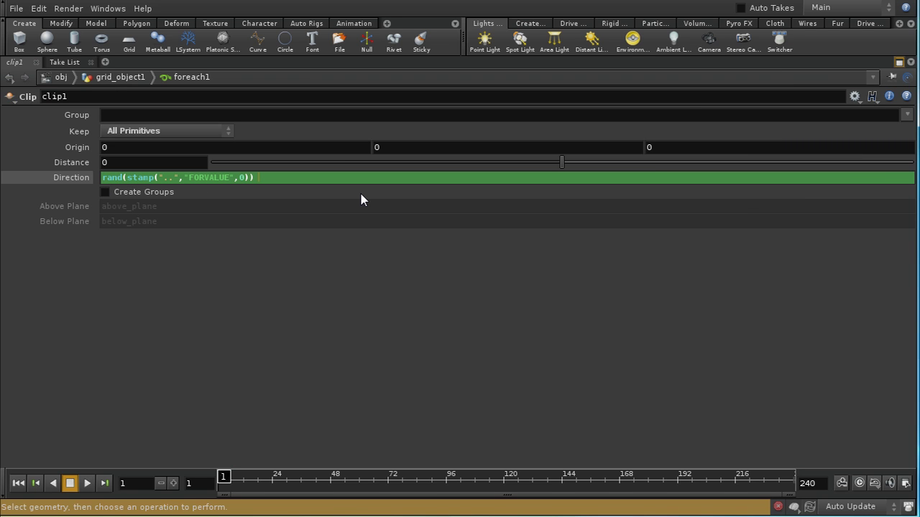
type("* 2 - 1")
key("Return")
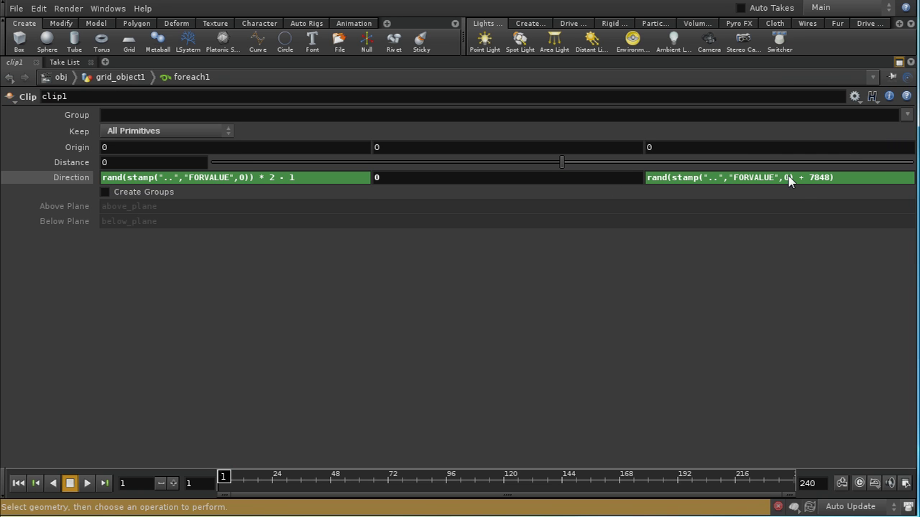
Step: Append * 2 - 1 to the expression in clip1's Z direction and restore the normal pane layout
left_click(841, 177)
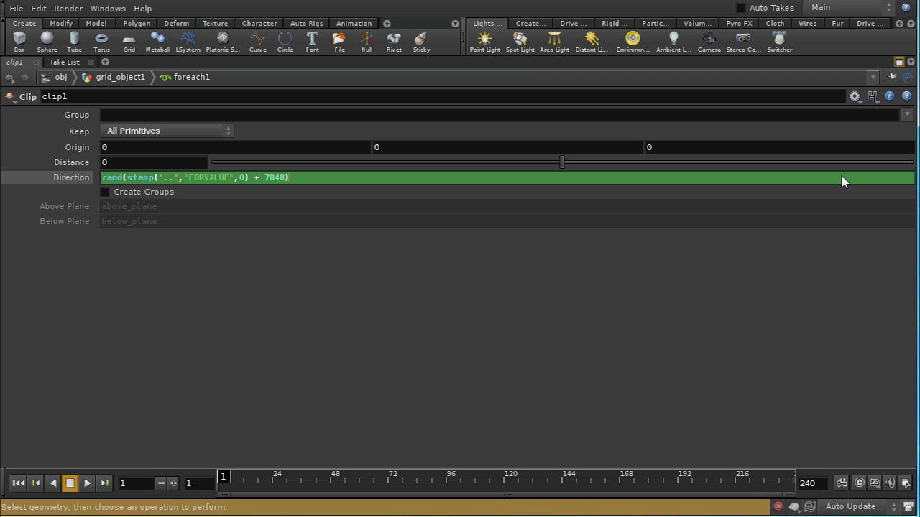
type("* 2 - 1")
key("Return")
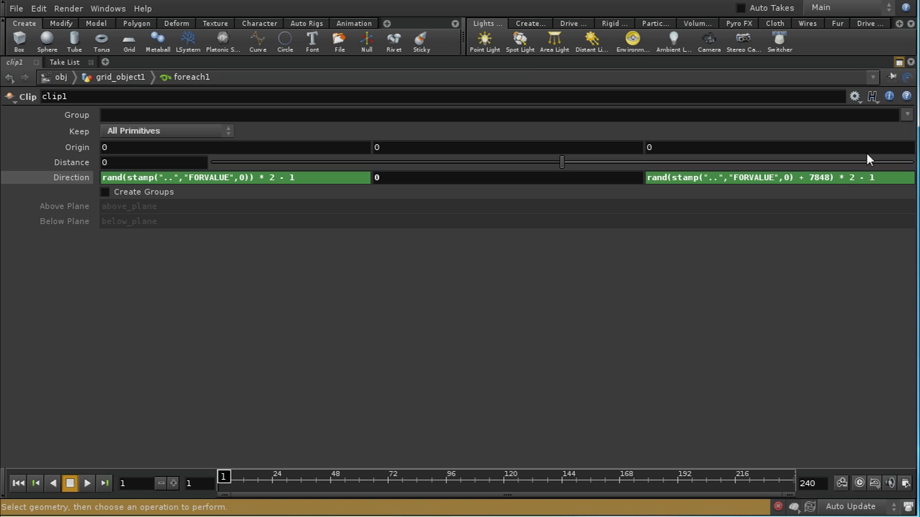
left_click(899, 63)
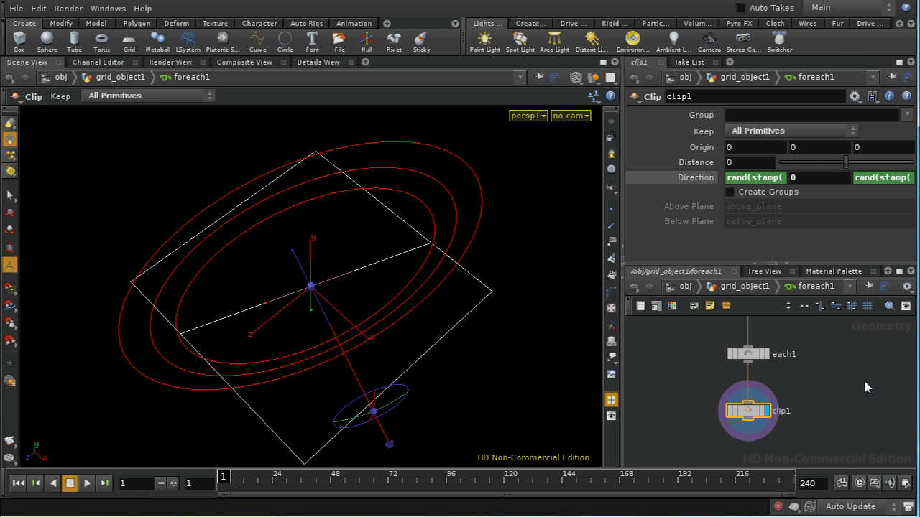
Step: Return to the grid_object1 network and set the end of foreach1's number range to 30
key("u")
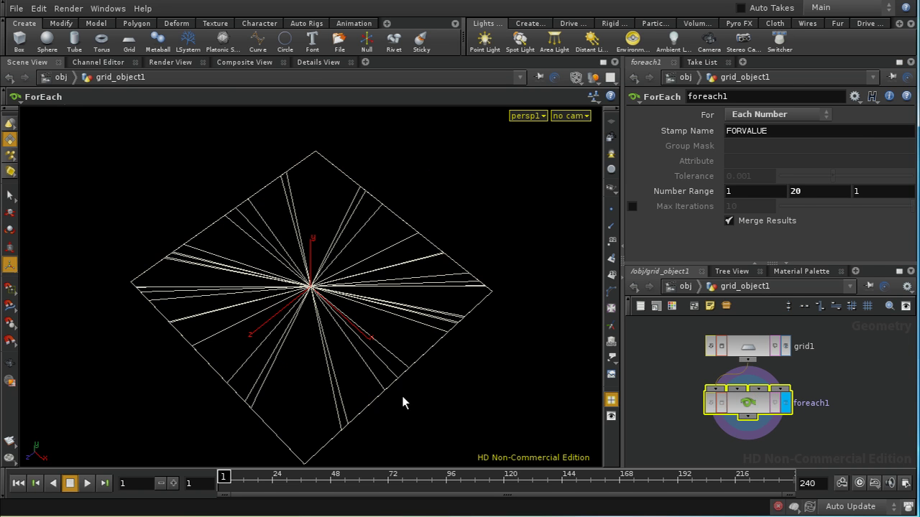
left_click(802, 191)
type("30")
key("Return")
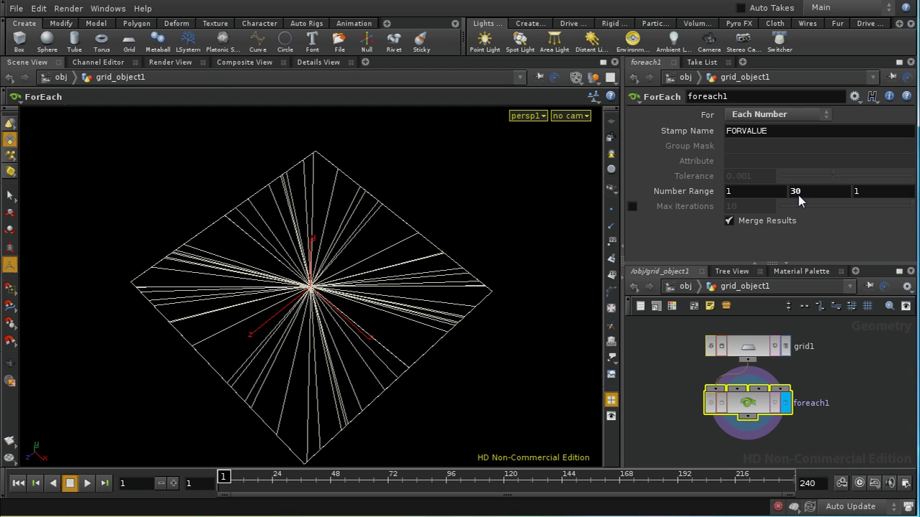